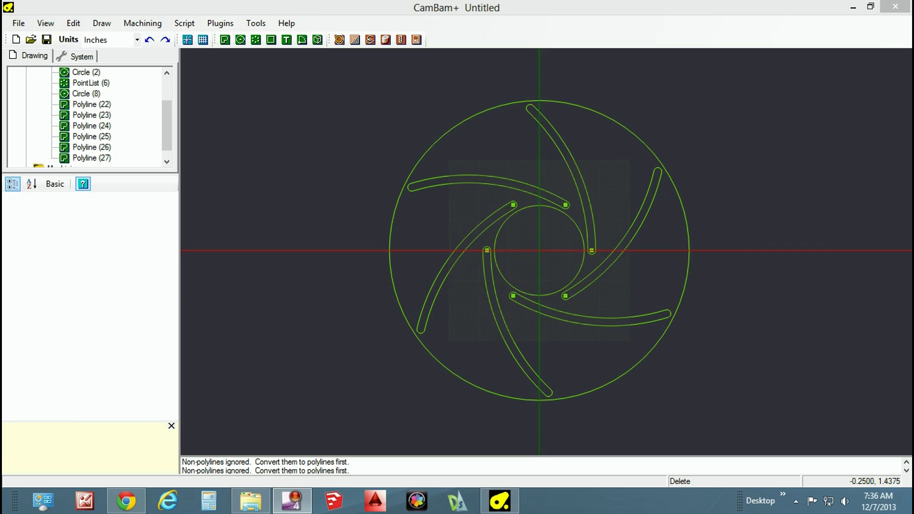
Check the diameters of the inner hub circle and the outer circle.
{"action": "left_click", "coordinate": [532, 206]}
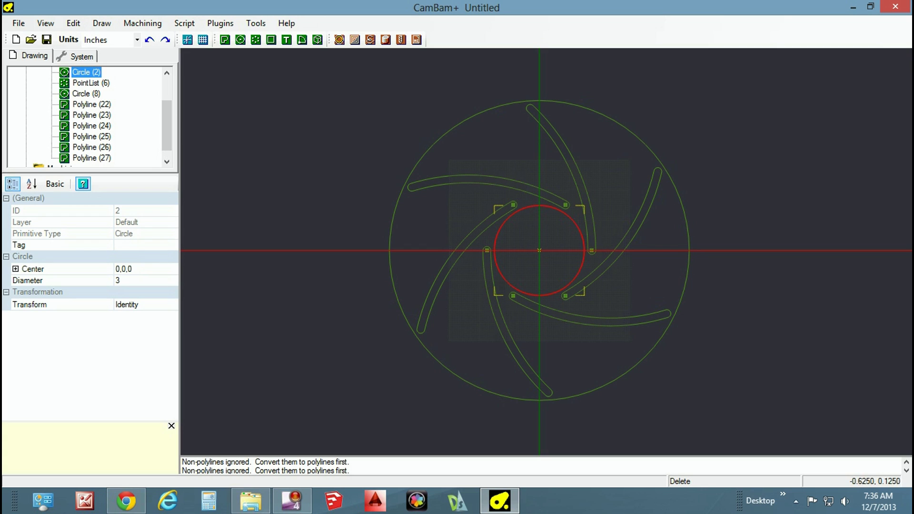
{"action": "left_click", "coordinate": [440, 137]}
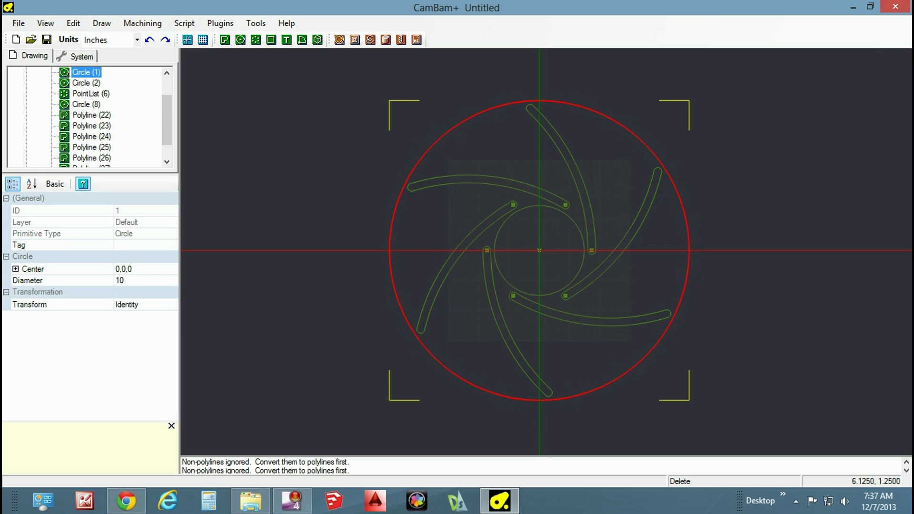
{"action": "left_click", "coordinate": [717, 247]}
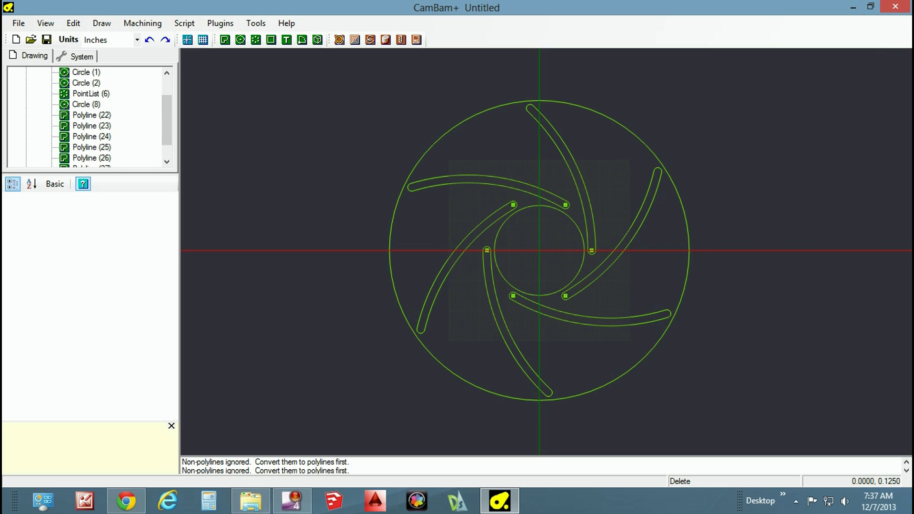
Draw a circle centred on the origin and set its diameter to 0.3125 inches.
{"action": "key", "text": "c"}
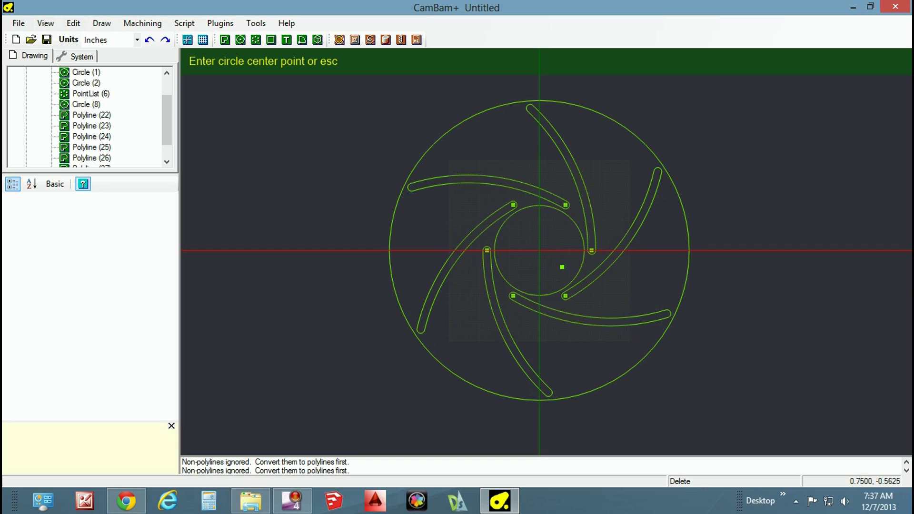
{"action": "left_click", "coordinate": [538, 250]}
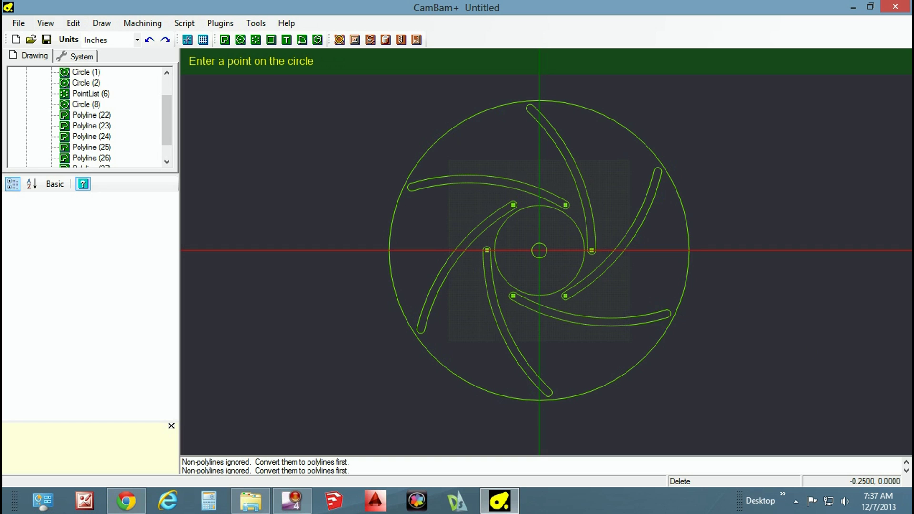
{"action": "left_click", "coordinate": [531, 251]}
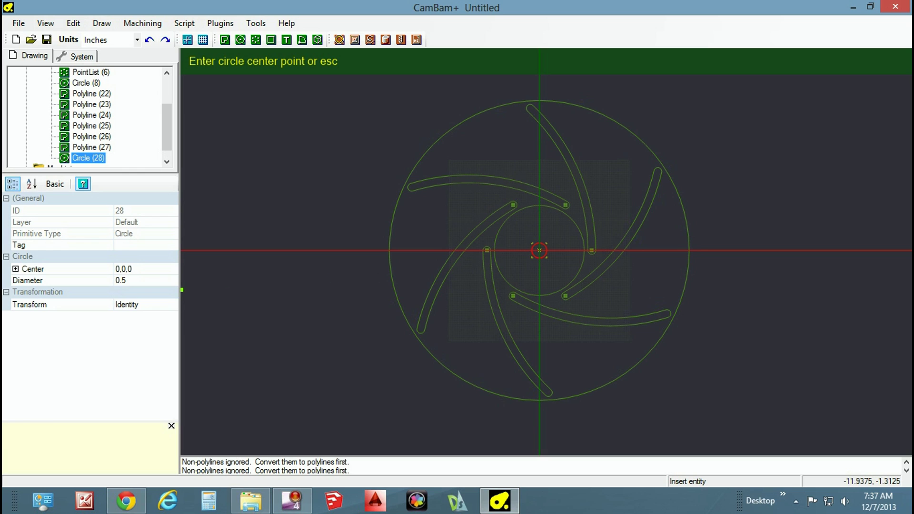
{"action": "left_click", "coordinate": [125, 280]}
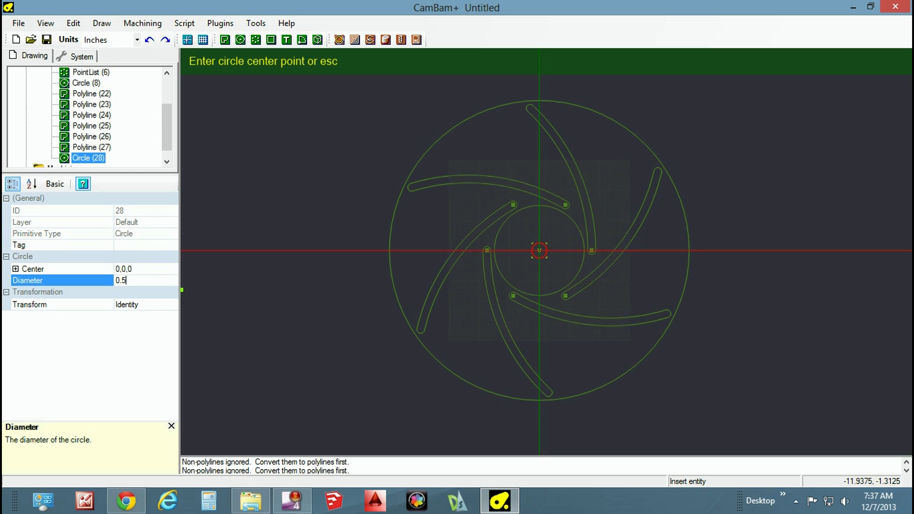
{"action": "left_click_drag", "start_coordinate": [127, 280], "coordinate": [115, 280]}
{"action": "type", "text": "0.3125"}
{"action": "key", "text": "Return"}
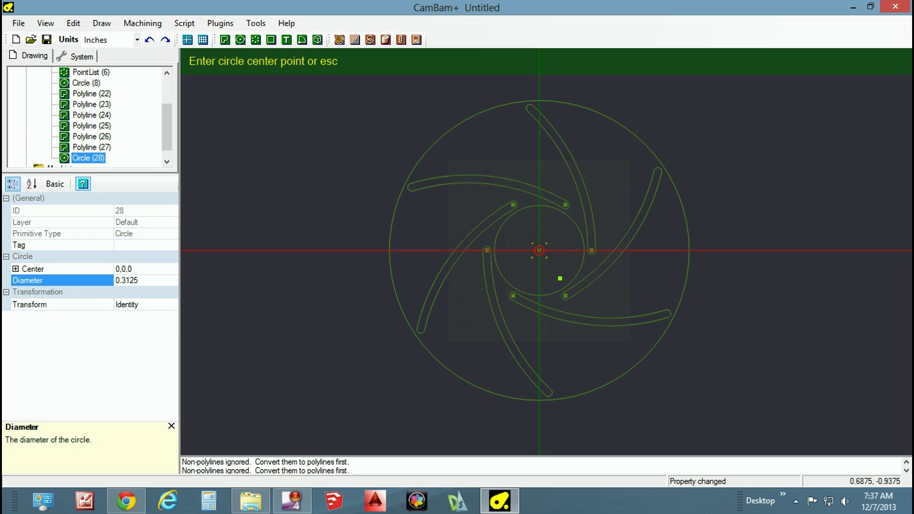
{"action": "left_click", "coordinate": [560, 278]}
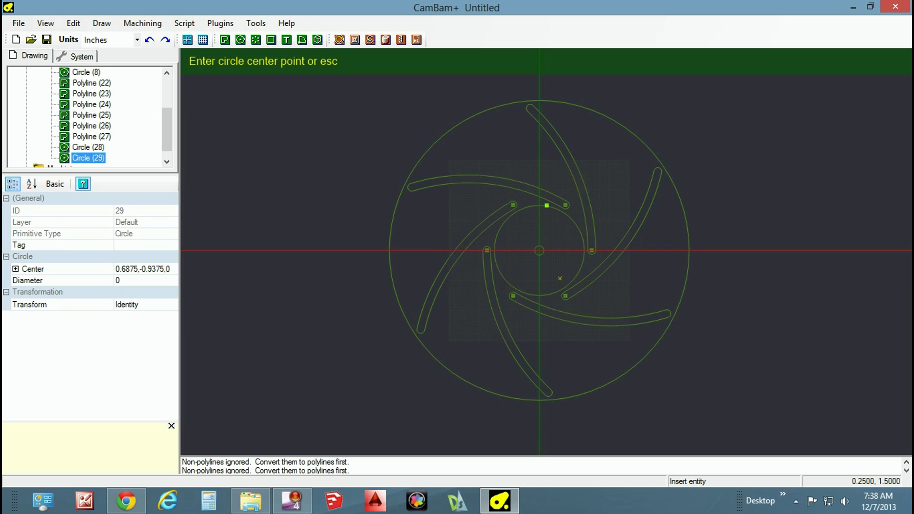
{"action": "left_click", "coordinate": [547, 206]}
{"action": "key", "text": "Escape"}
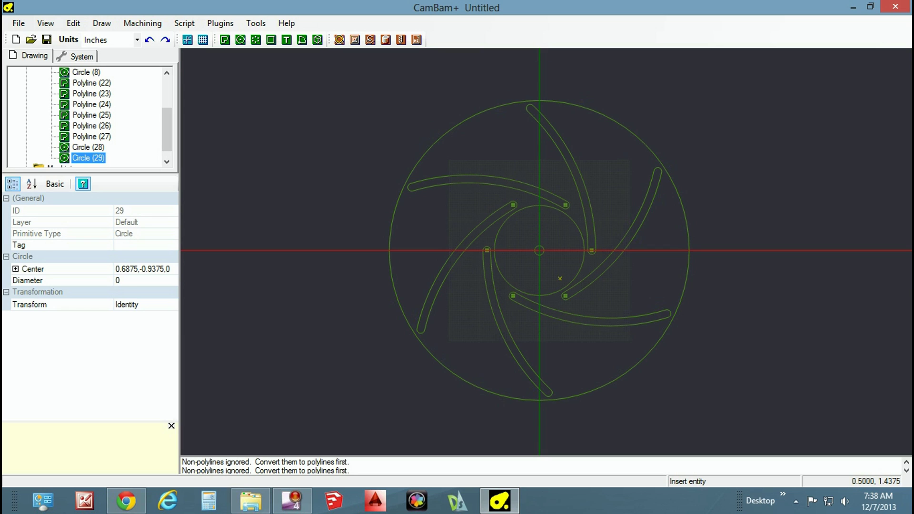
Draw a small circle about 0.28 inches in diameter centred at 0,1.125, inside the upper part of the hub circle.
{"action": "left_click", "coordinate": [554, 208]}
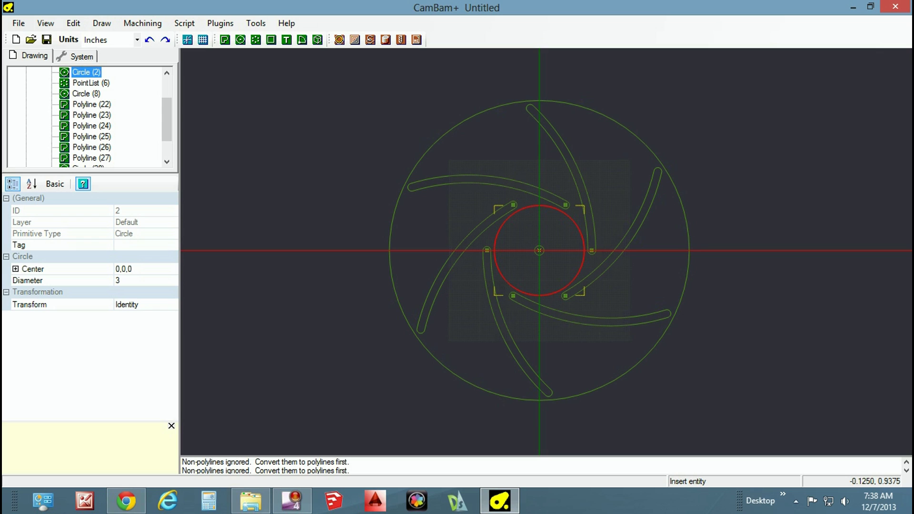
{"action": "key", "text": "c"}
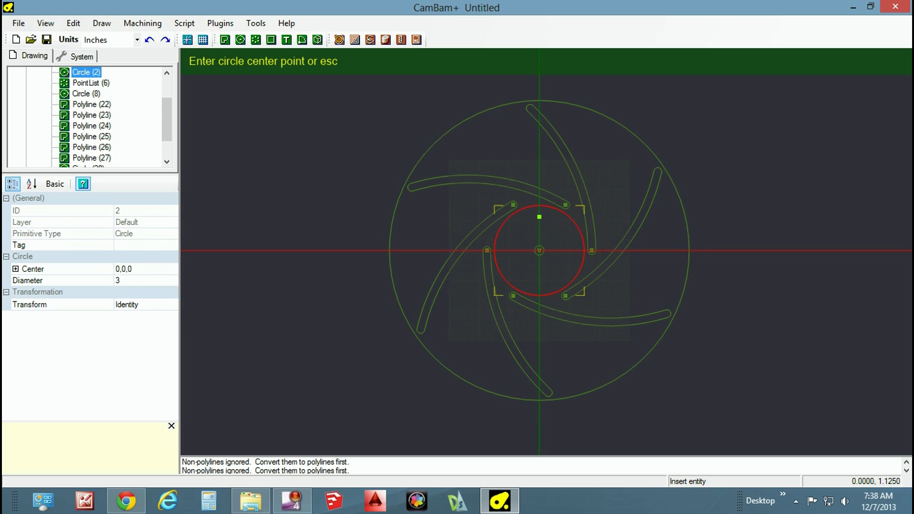
{"action": "left_click", "coordinate": [539, 217]}
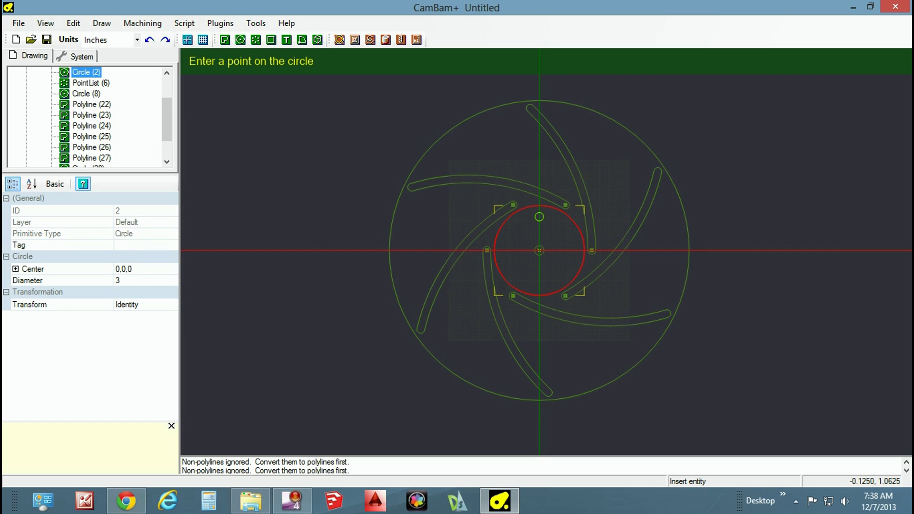
{"action": "left_click", "coordinate": [535, 218]}
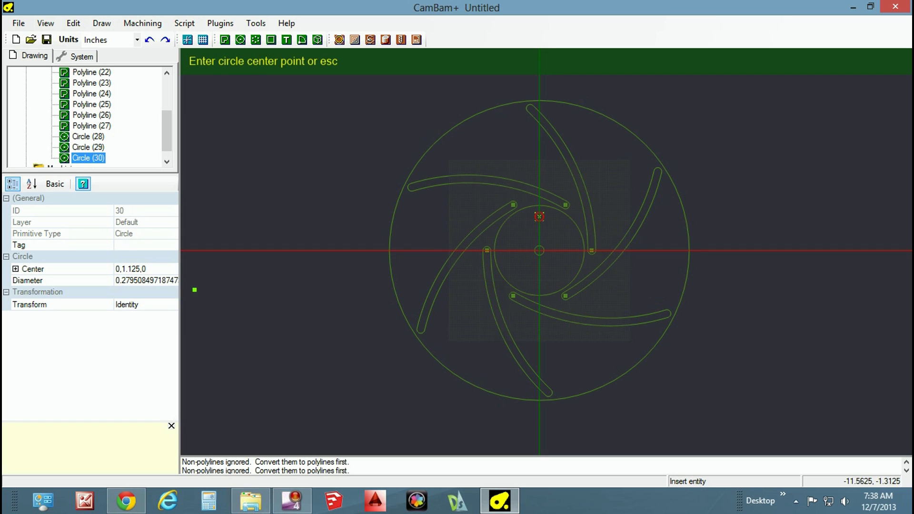
{"action": "key", "text": "Escape"}
Measure the distance from the top of the hub circle to the small circle's centre.
{"action": "key", "text": "m"}
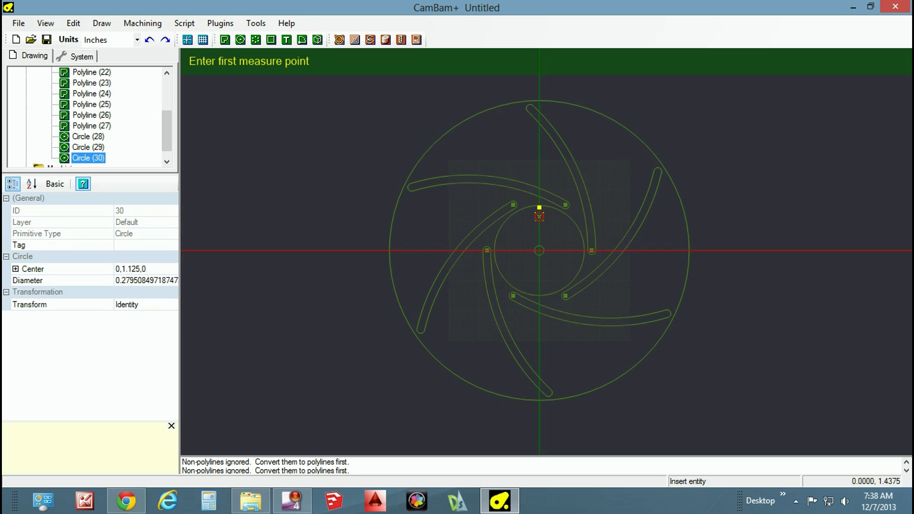
{"action": "left_click", "coordinate": [538, 206]}
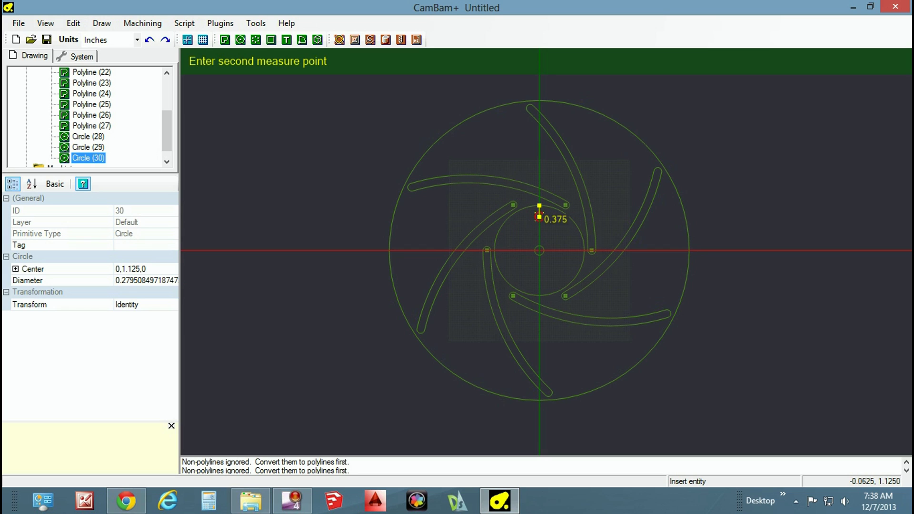
{"action": "key", "text": "Escape"}
{"action": "key", "text": "Escape"}
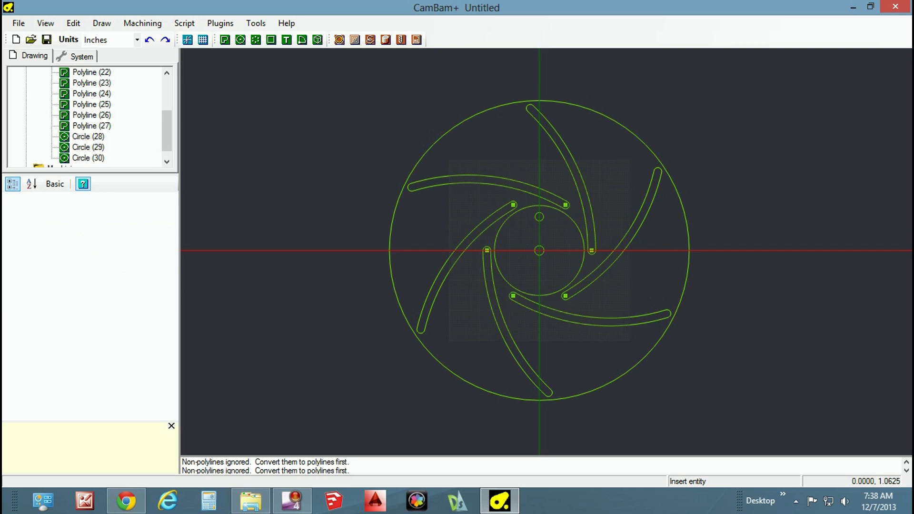
Move the small circle's centre to 0,1 and measure its distance from the top of the hub circle.
{"action": "left_click", "coordinate": [538, 216]}
{"action": "left_click_drag", "start_coordinate": [539, 217], "coordinate": [539, 220]}
{"action": "key", "text": "m"}
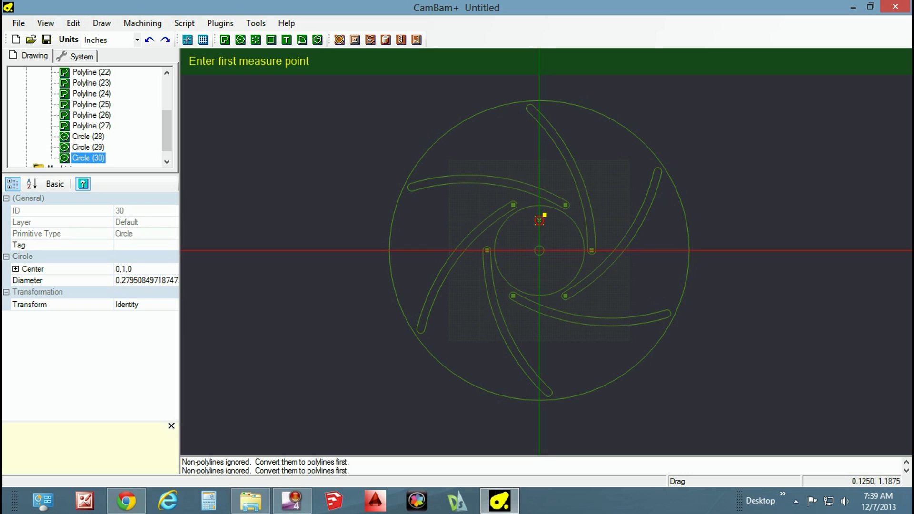
{"action": "left_click", "coordinate": [539, 205]}
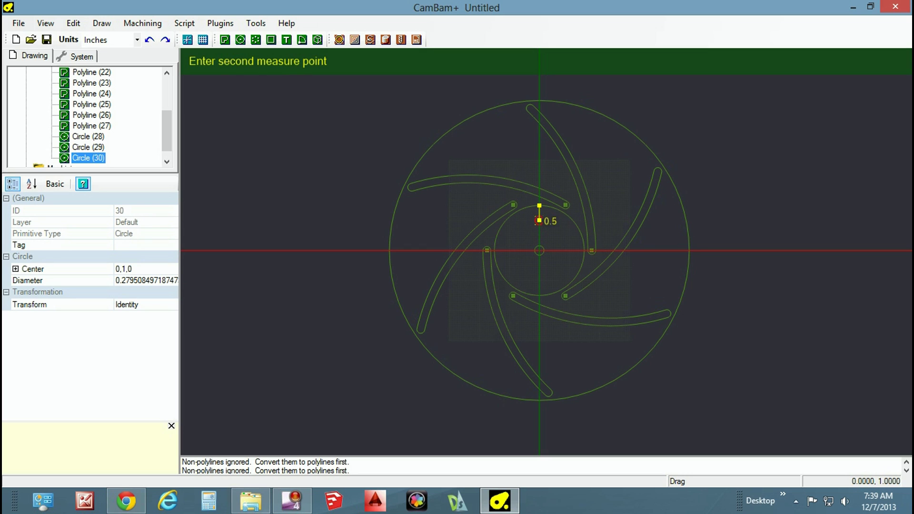
{"action": "left_click", "coordinate": [539, 221]}
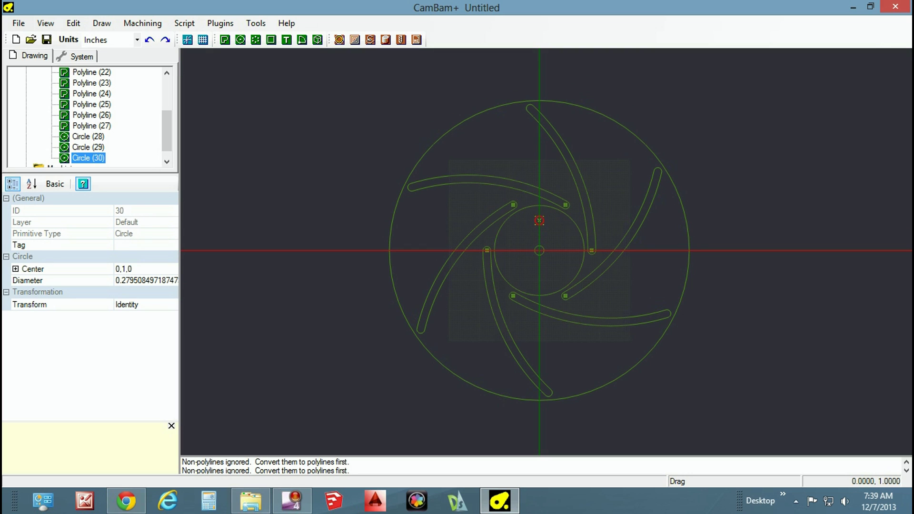
{"action": "key", "text": "Escape"}
Set the diameter of the small circle at 0,1 to 0.25 inches.
{"action": "left_click", "coordinate": [542, 223]}
{"action": "left_click", "coordinate": [154, 280]}
{"action": "key", "text": "Tab"}
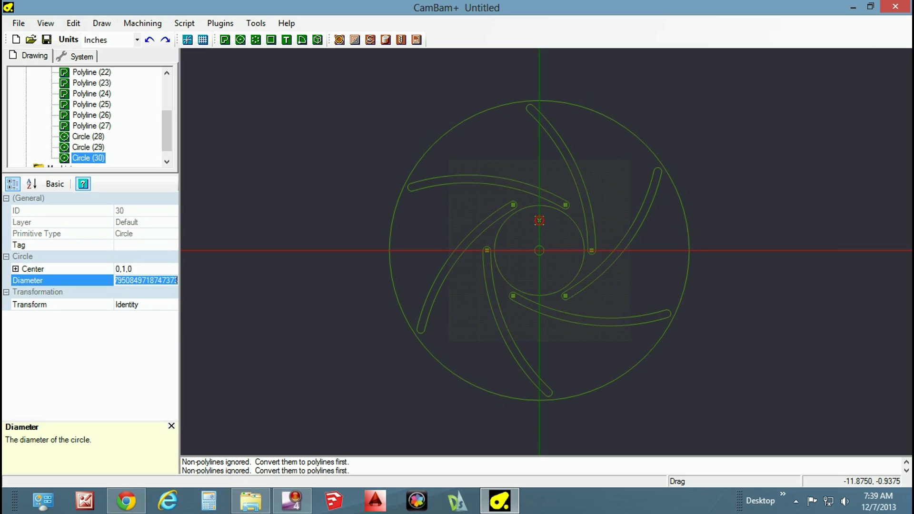
{"action": "type", "text": ".25"}
{"action": "key", "text": "Return"}
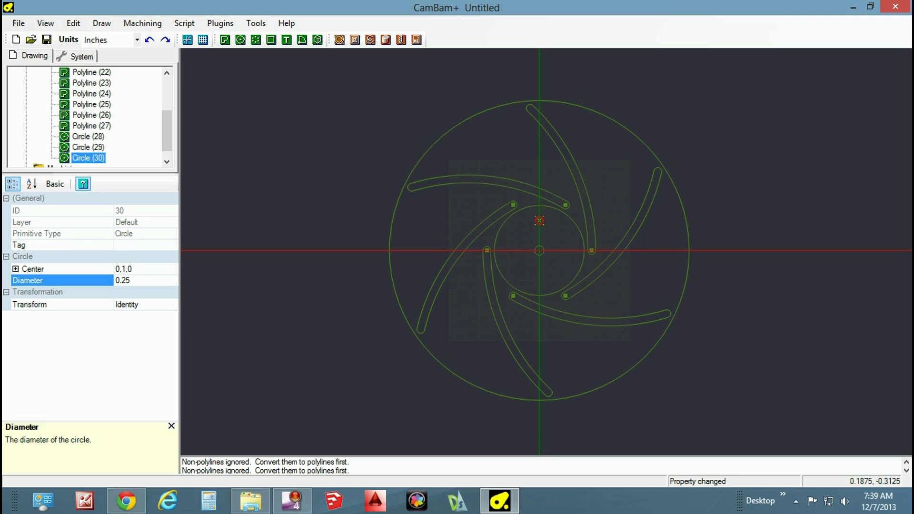
Create a polar array of the small circle around the origin with 3 copies and an angle per step of 0,0,90.
{"action": "right_click", "coordinate": [538, 250]}
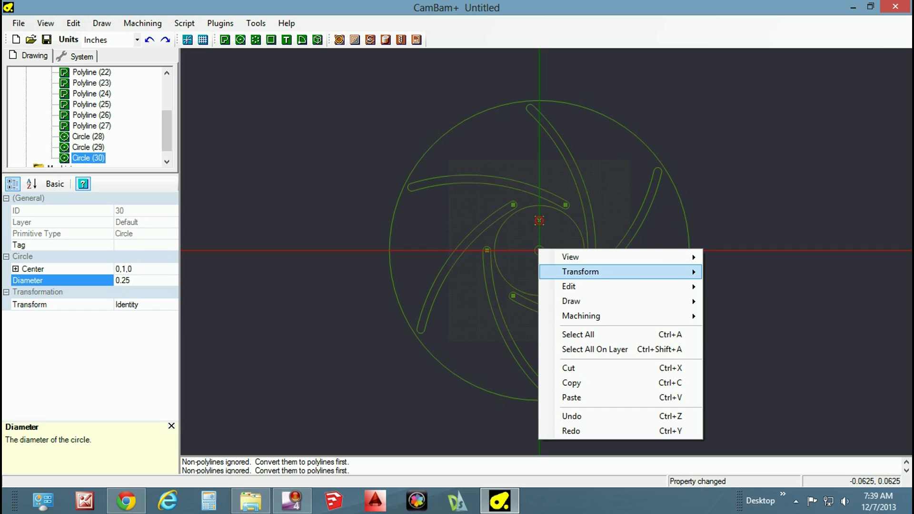
{"action": "mouse_move", "coordinate": [580, 271]}
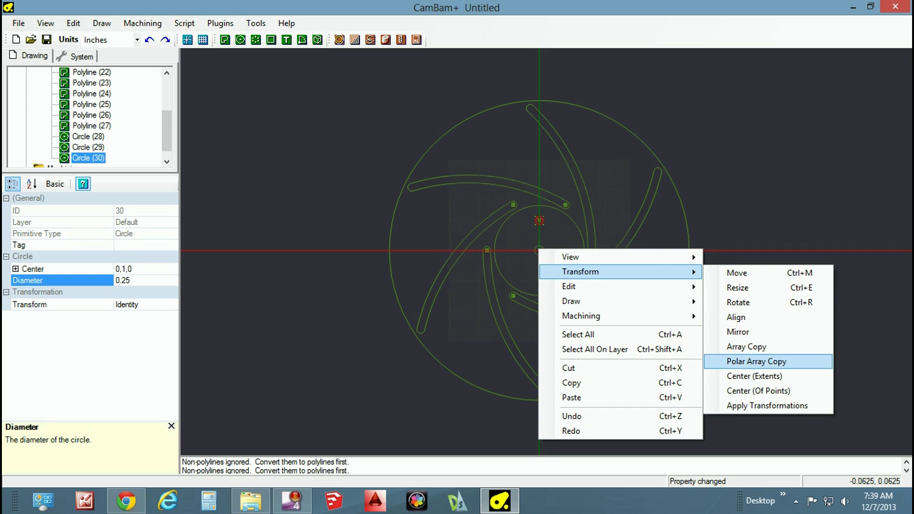
{"action": "left_click", "coordinate": [775, 362]}
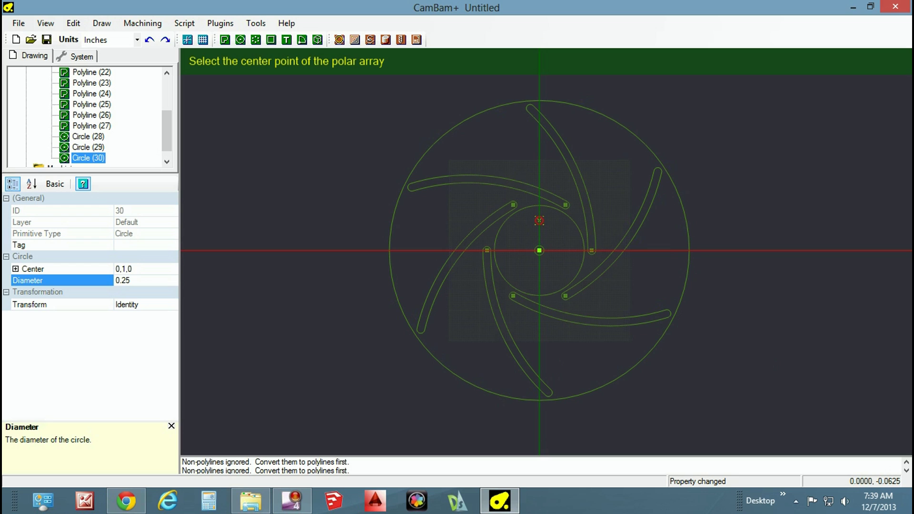
{"action": "left_click", "coordinate": [539, 250]}
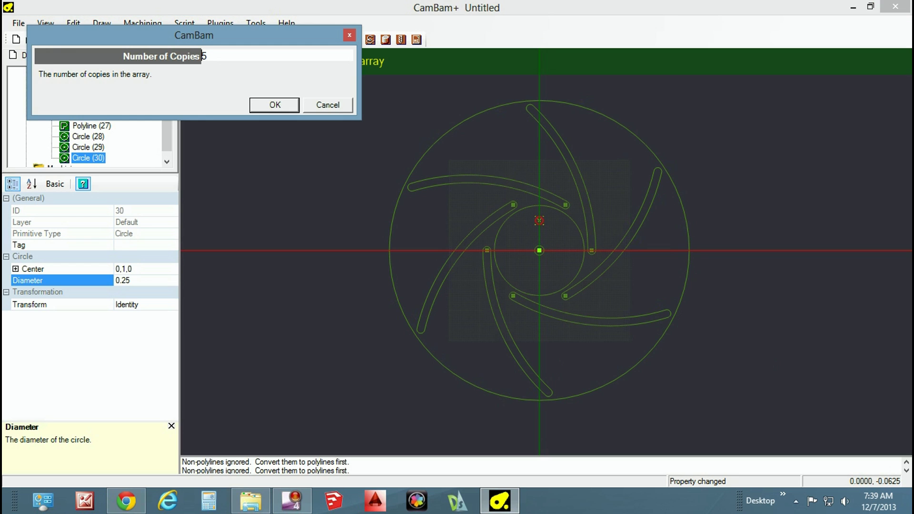
{"action": "left_click_drag", "start_coordinate": [208, 56], "coordinate": [201, 56]}
{"action": "type", "text": "3"}
{"action": "key", "text": "Return"}
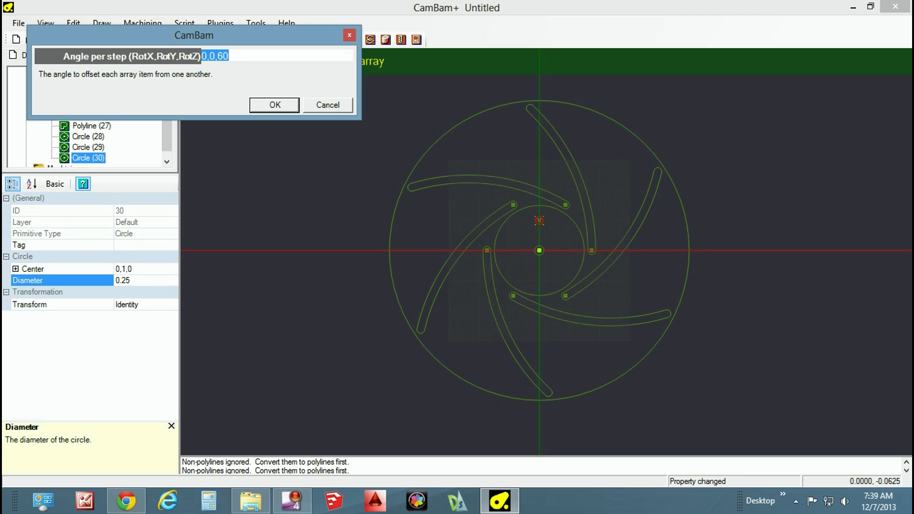
{"action": "type", "text": "0,0,90"}
{"action": "key", "text": "Return"}
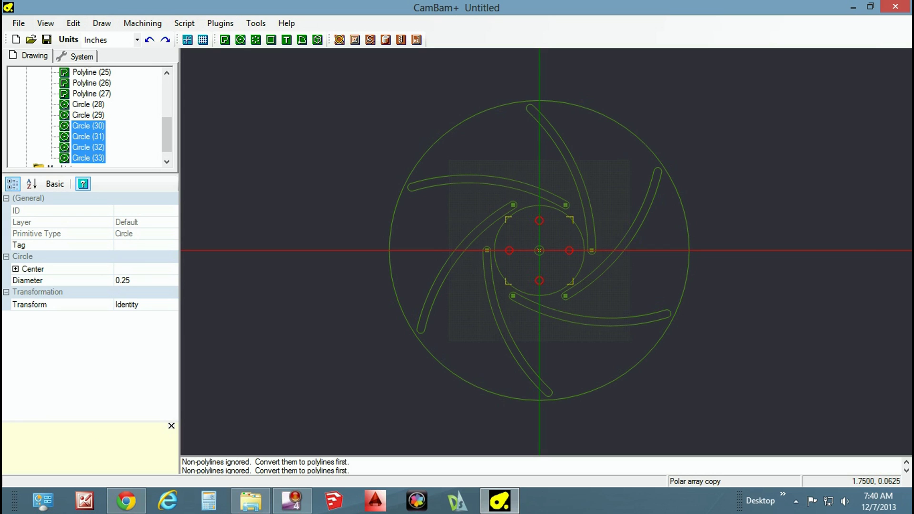
{"action": "left_click", "coordinate": [574, 237]}
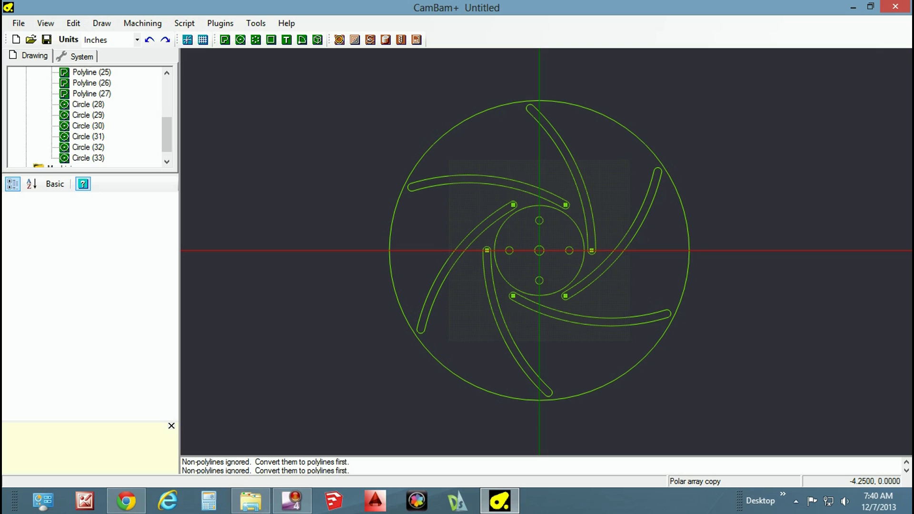
Draw a circle centred at -4.25,0 near the outer circle's left edge and set its diameter to 0.65 inches.
{"action": "key", "text": "c"}
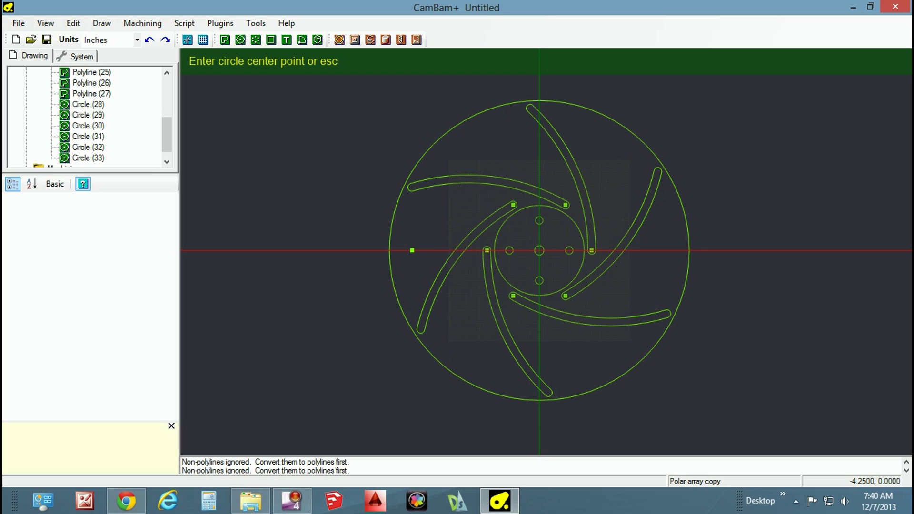
{"action": "left_click", "coordinate": [412, 250]}
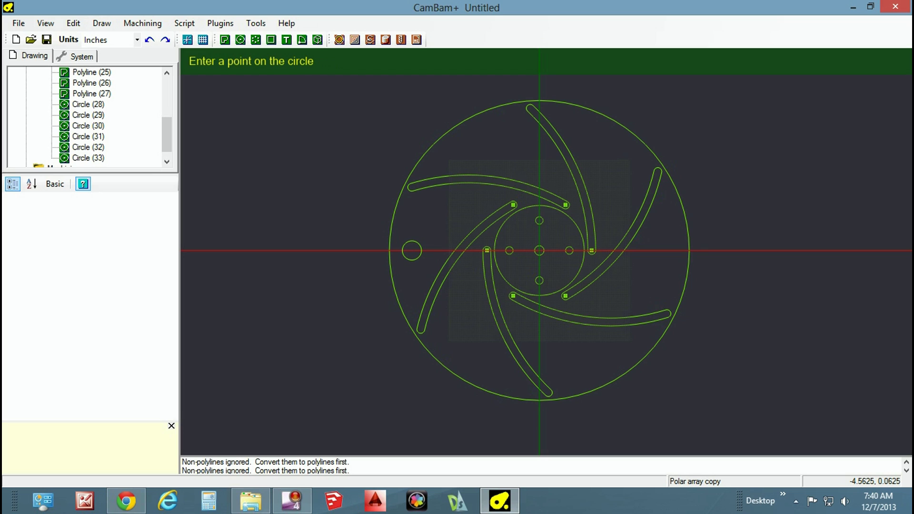
{"action": "left_click", "coordinate": [403, 248]}
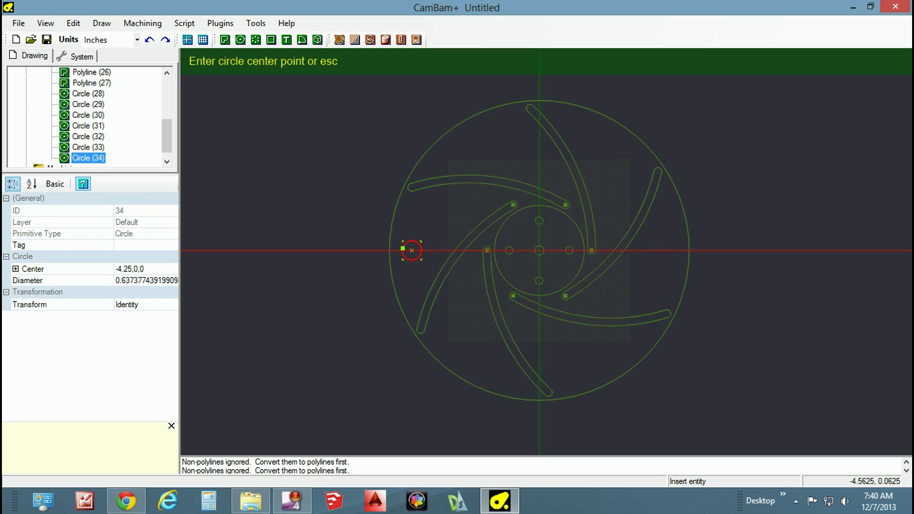
{"action": "left_click", "coordinate": [138, 281]}
{"action": "double_click", "coordinate": [134, 281]}
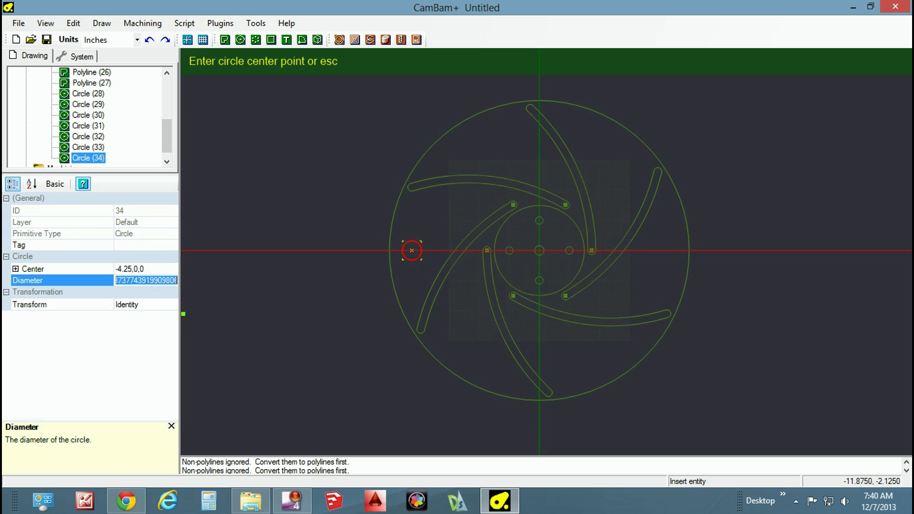
{"action": "type", "text": ".65"}
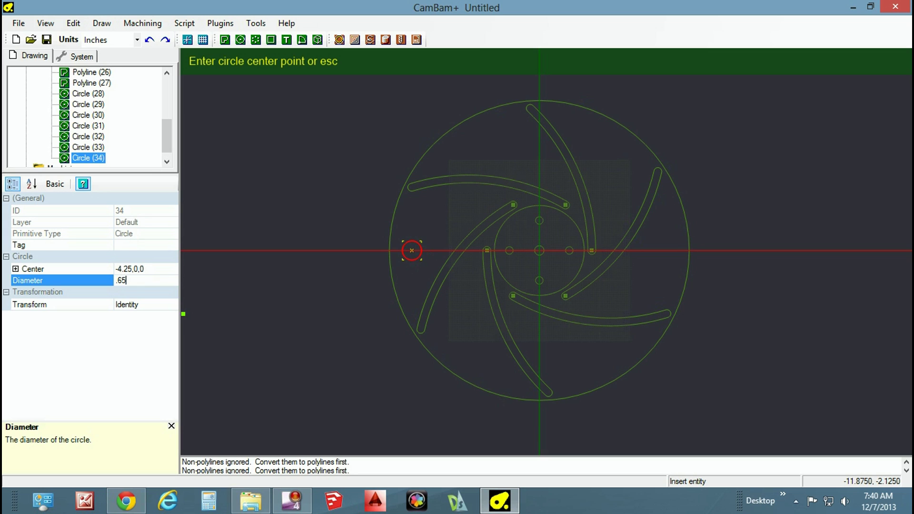
{"action": "key", "text": "Return"}
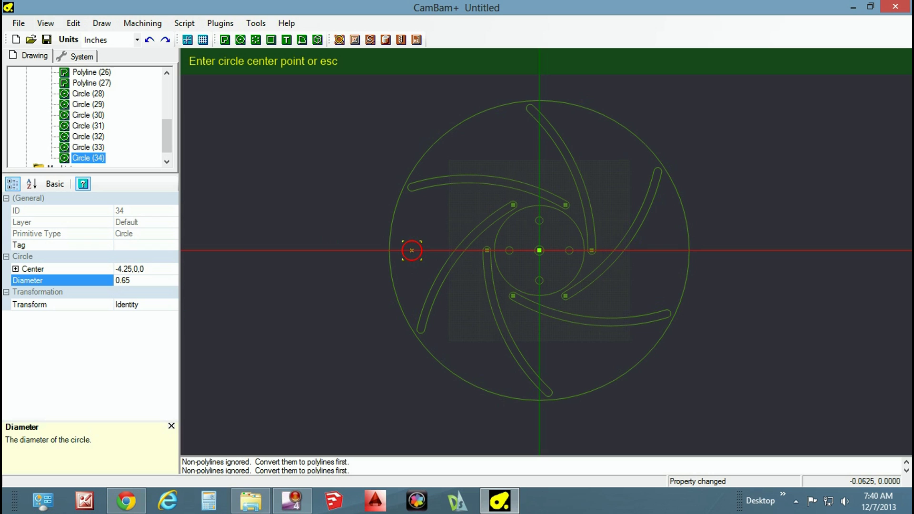
Create a polar array of the 0.65-inch rim hole around the origin with 5 copies and an angle per step of 0,0,60.
{"action": "right_click", "coordinate": [538, 251]}
{"action": "mouse_move", "coordinate": [619, 273]}
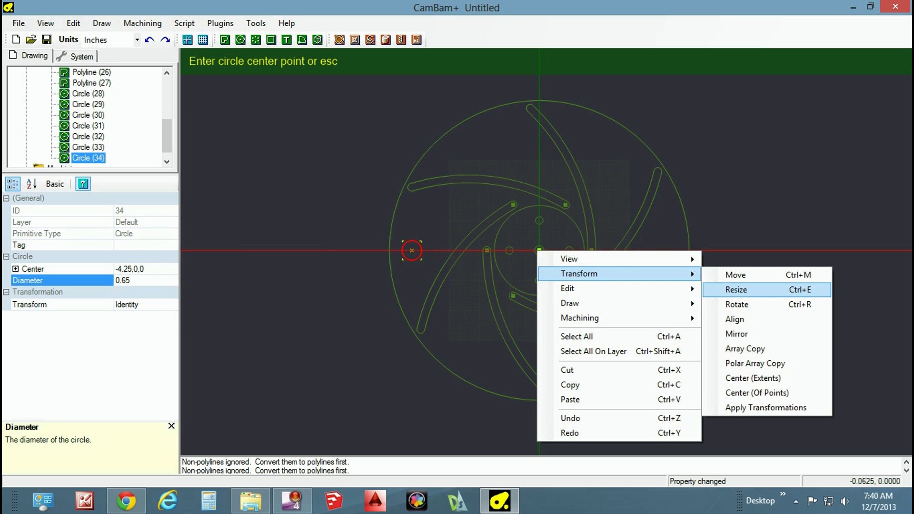
{"action": "left_click", "coordinate": [755, 363]}
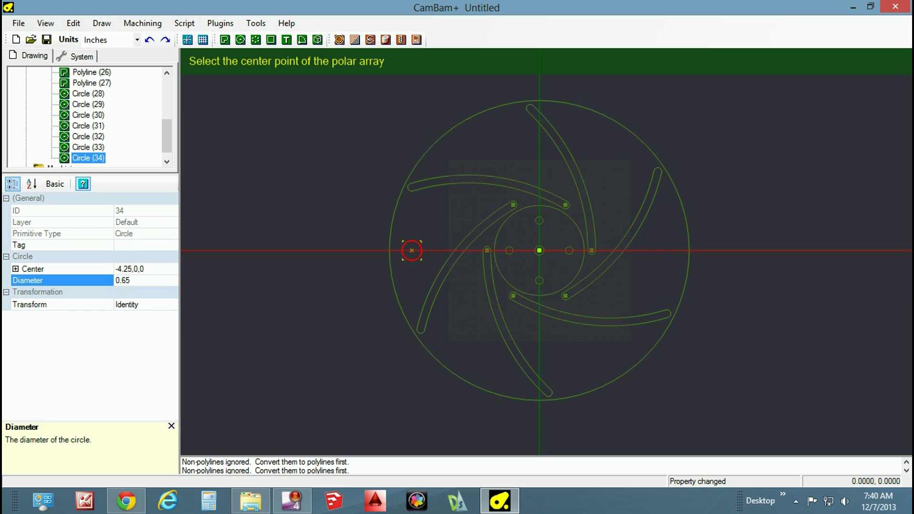
{"action": "left_click", "coordinate": [539, 250]}
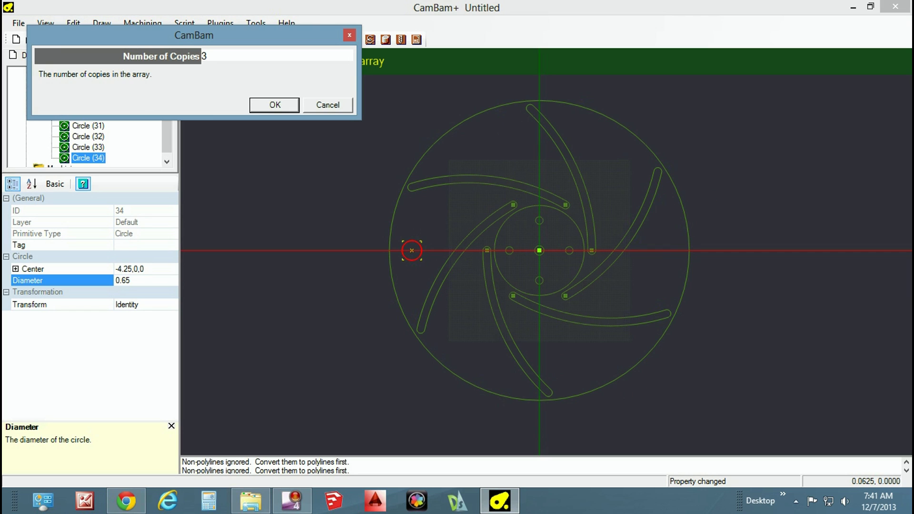
{"action": "type", "text": "5"}
{"action": "key", "text": "Delete"}
{"action": "key", "text": "Return"}
{"action": "type", "text": "0,"}
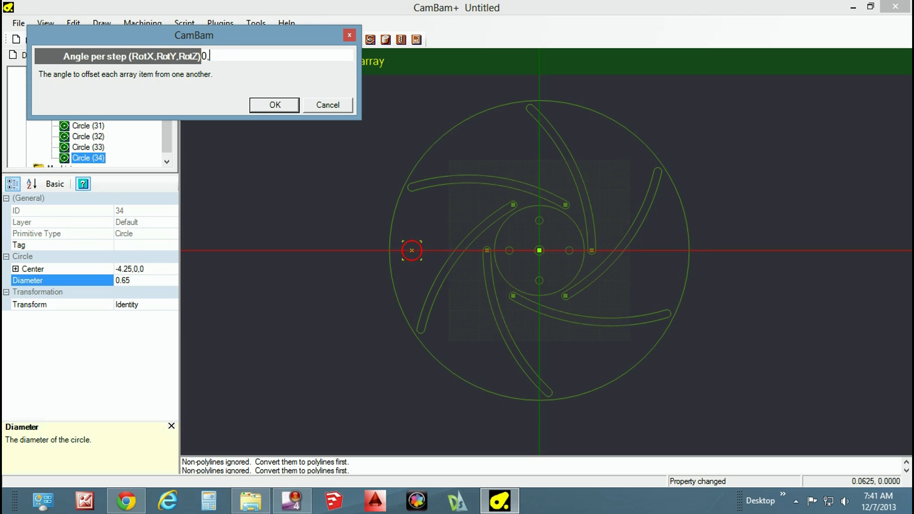
{"action": "type", "text": "0,60"}
{"action": "key", "text": "Return"}
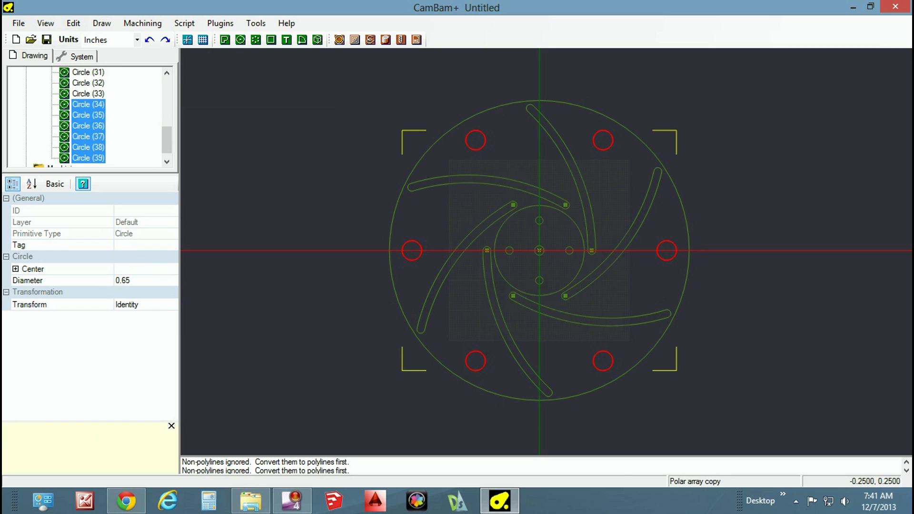
{"action": "left_click", "coordinate": [528, 230]}
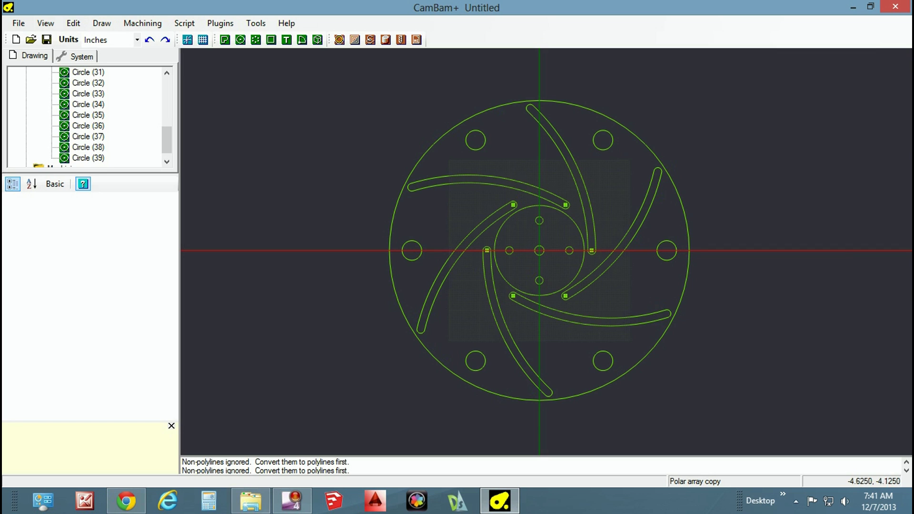
Duplicate the 0.65-inch rim hole at -4.25,0 and move the copy's centre to -3.625,0.75.
{"action": "left_click", "coordinate": [410, 260]}
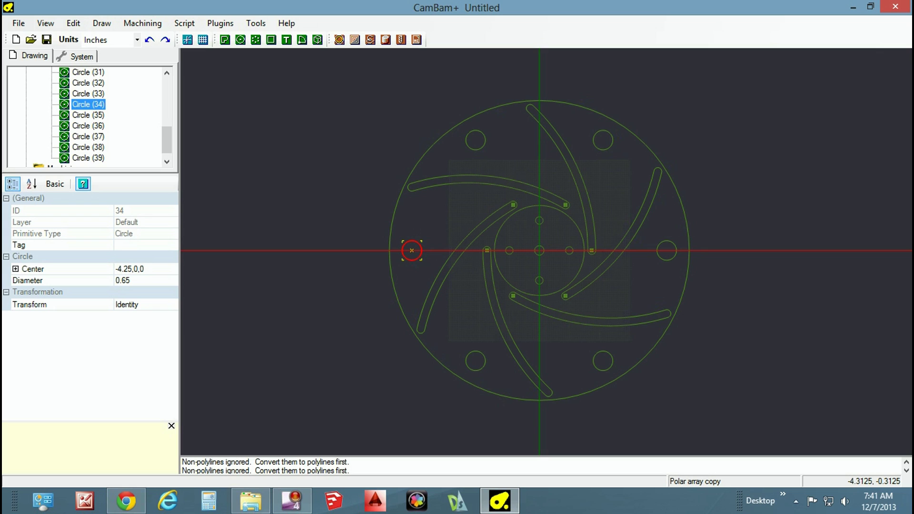
{"action": "key", "text": "ctrl+v"}
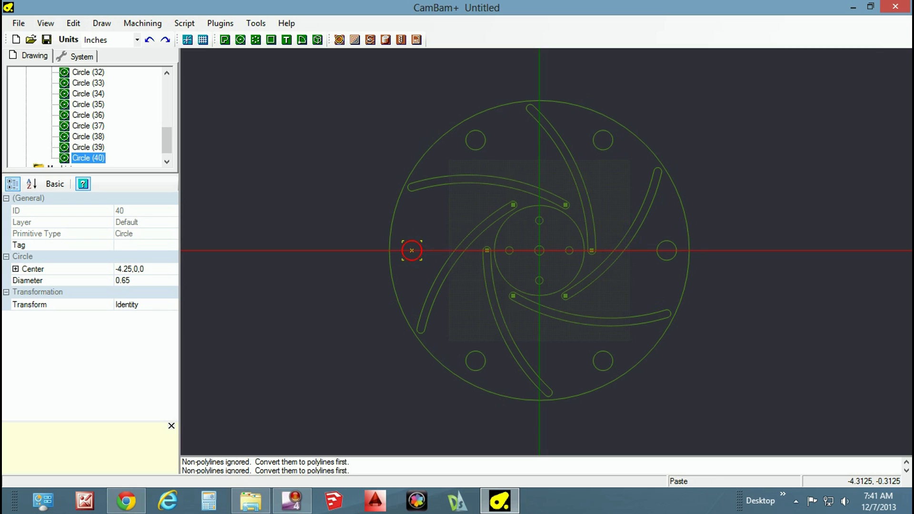
{"action": "key", "text": "shift+Up"}
{"action": "key", "text": "shift+Up"}
{"action": "key", "text": "shift+Up"}
{"action": "key", "text": "shift+Up"}
{"action": "key", "text": "shift+Up"}
{"action": "key", "text": "shift+Up"}
{"action": "key", "text": "shift+Up"}
{"action": "key", "text": "shift+Up"}
{"action": "key", "text": "shift+Up"}
{"action": "key", "text": "shift+Up"}
{"action": "key", "text": "shift+Up"}
{"action": "key", "text": "shift+Right"}
{"action": "key", "text": "shift+Right"}
{"action": "key", "text": "shift+Right"}
{"action": "key", "text": "shift+Right"}
{"action": "key", "text": "shift+Right"}
{"action": "key", "text": "shift+Right"}
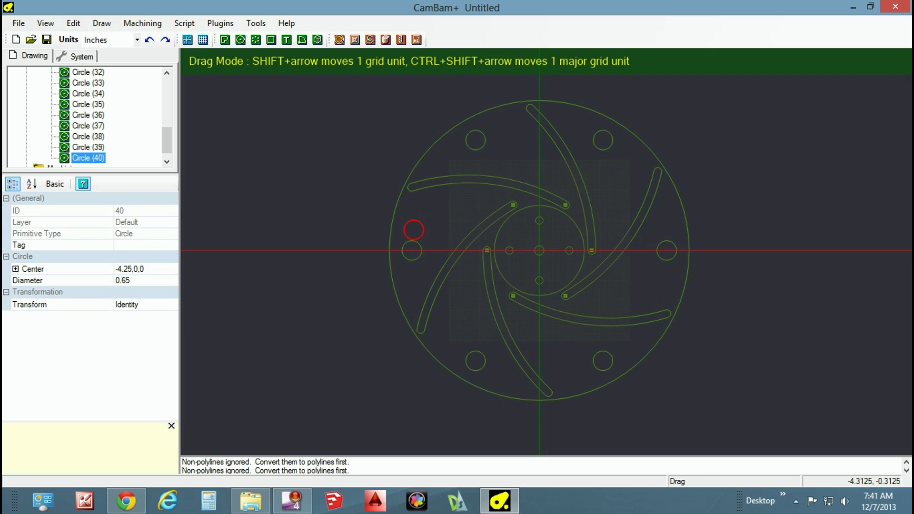
{"action": "key", "text": "shift+Right"}
{"action": "key", "text": "shift+Right"}
{"action": "key", "text": "shift+Right"}
{"action": "key", "text": "shift+Right"}
{"action": "left_click_drag", "start_coordinate": [431, 230], "coordinate": [431, 228]}
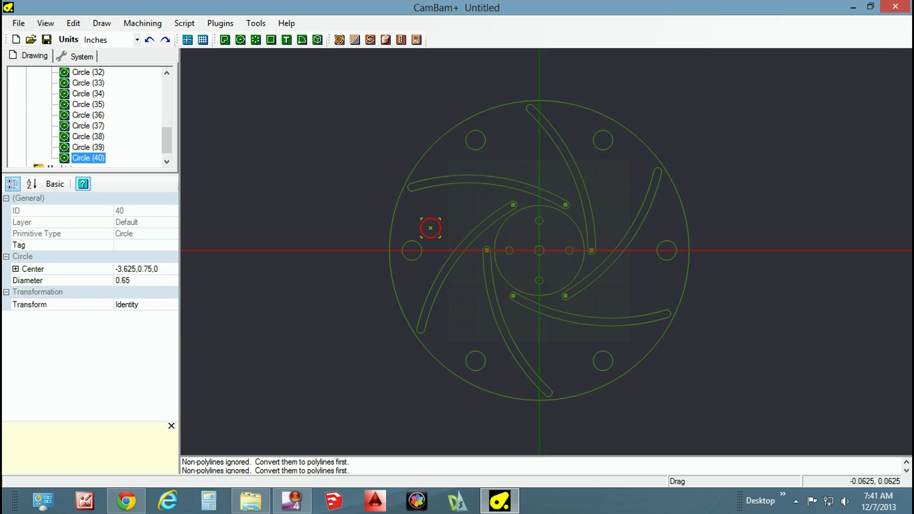
Create a polar array of the 0.65-inch hole at -3.625,0.75 around the origin with 5 copies and an angle per step of 0,0,60.
{"action": "right_click", "coordinate": [539, 250]}
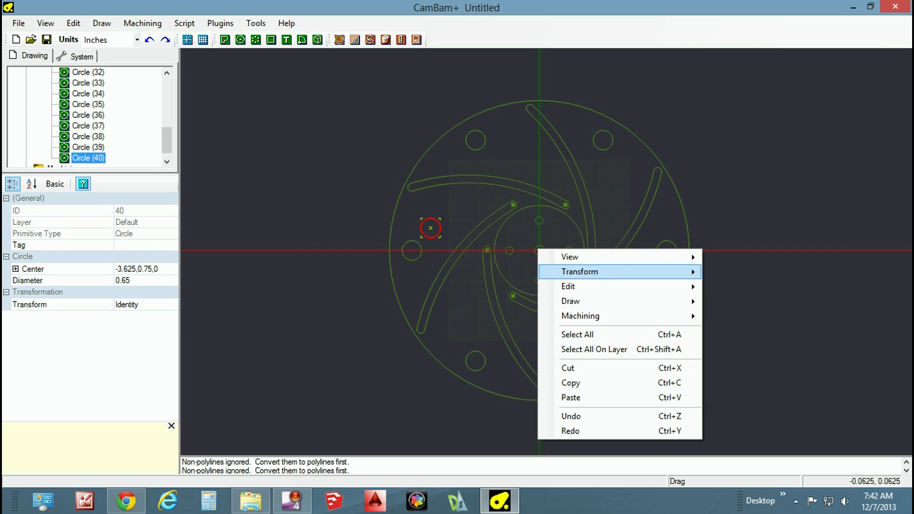
{"action": "mouse_move", "coordinate": [579, 271]}
{"action": "left_click", "coordinate": [755, 361]}
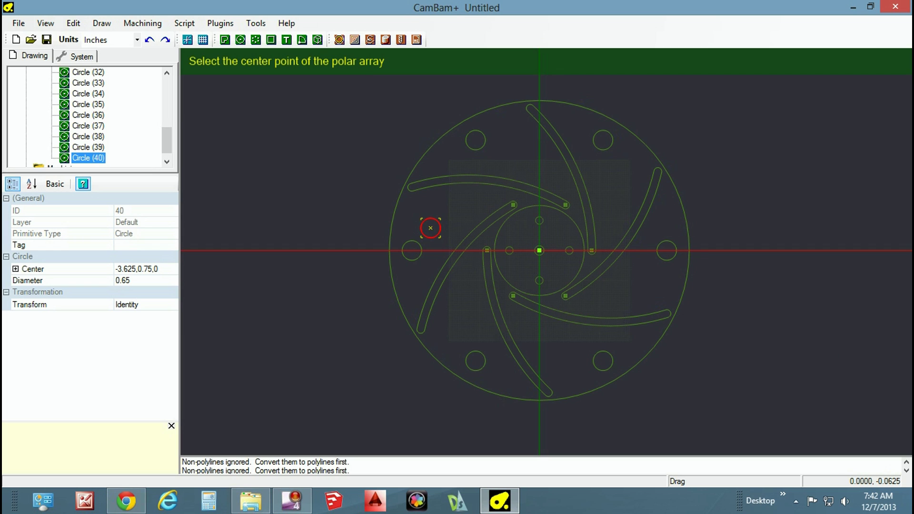
{"action": "left_click", "coordinate": [538, 250]}
{"action": "key", "text": "Return"}
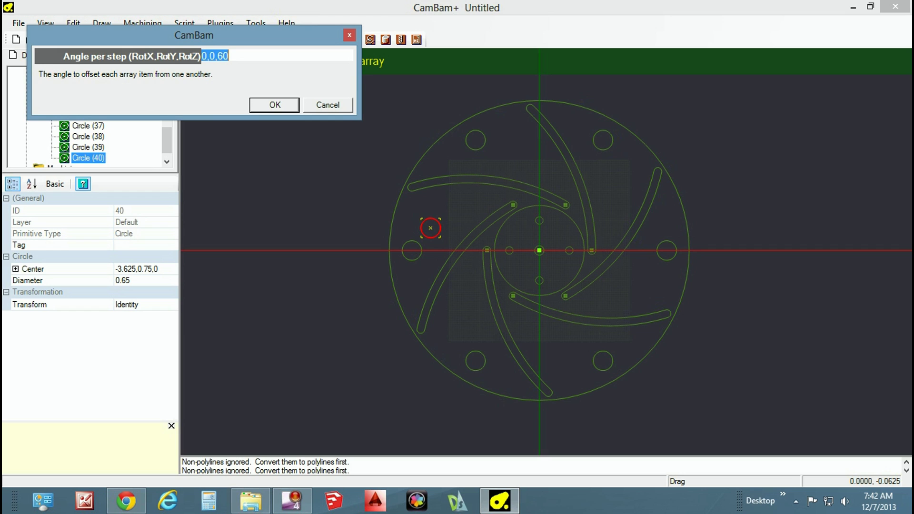
{"action": "key", "text": "Return"}
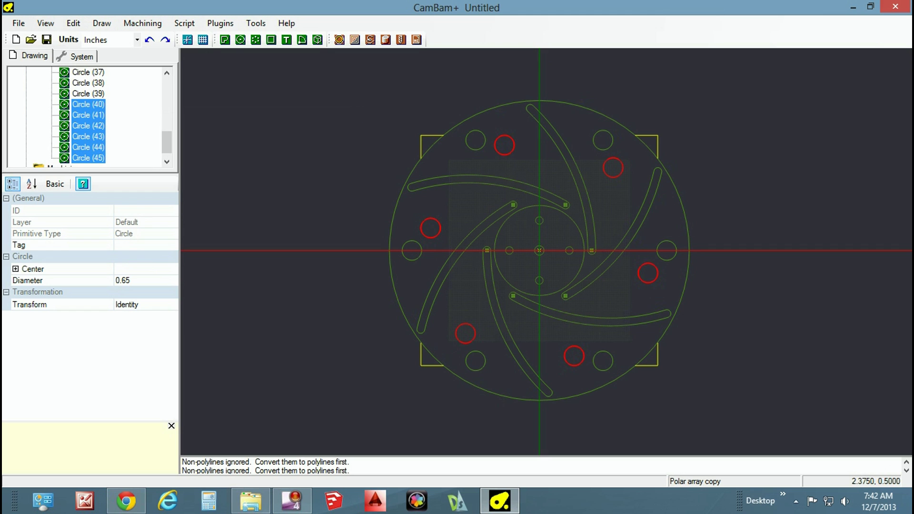
{"action": "left_click", "coordinate": [743, 220]}
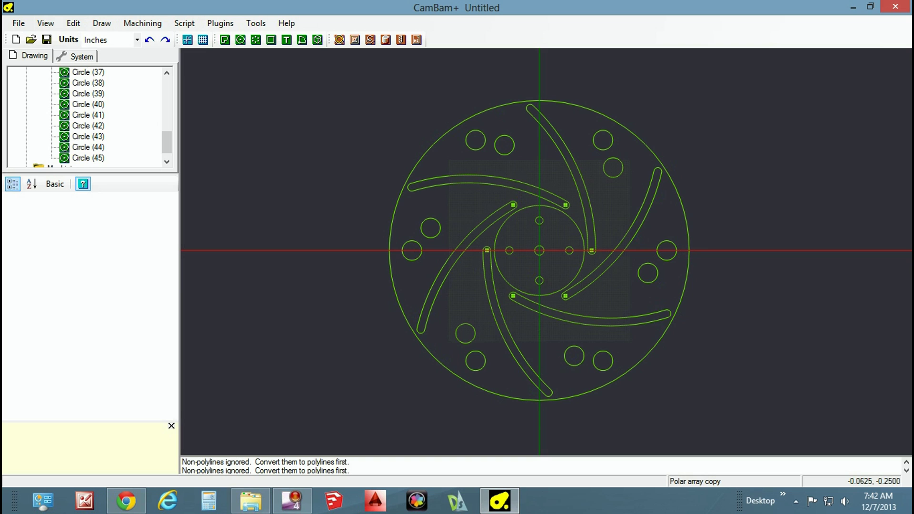
{"action": "left_click", "coordinate": [540, 253]}
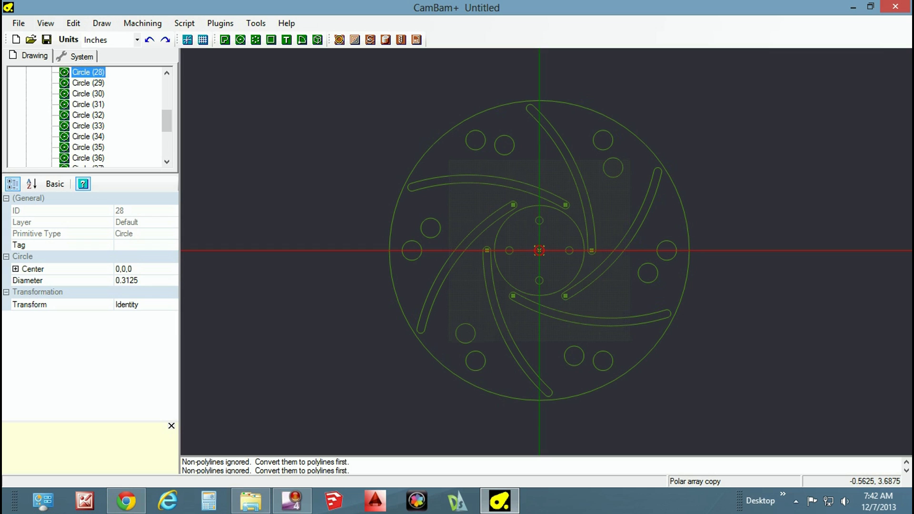
{"action": "left_click", "coordinate": [483, 142]}
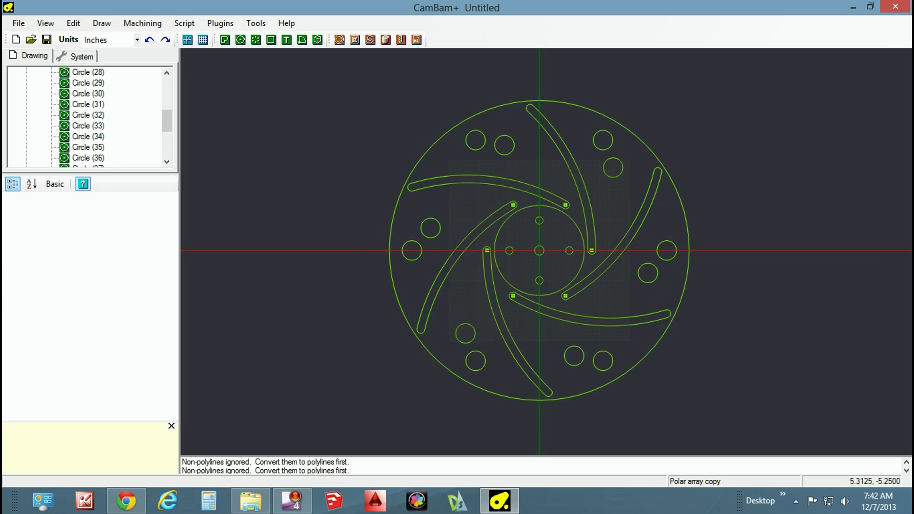
Duplicate the entire plate with all its holes and slots, and move the copy along the positive X axis until it clears the original.
{"action": "key", "text": "ctrl+a"}
{"action": "key", "text": "Escape"}
{"action": "key", "text": "ctrl+a"}
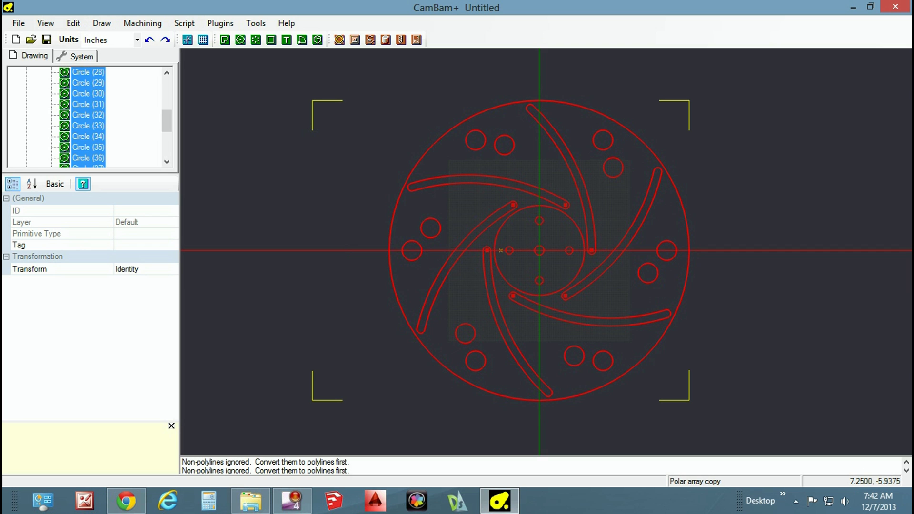
{"action": "key", "text": "ctrl+v"}
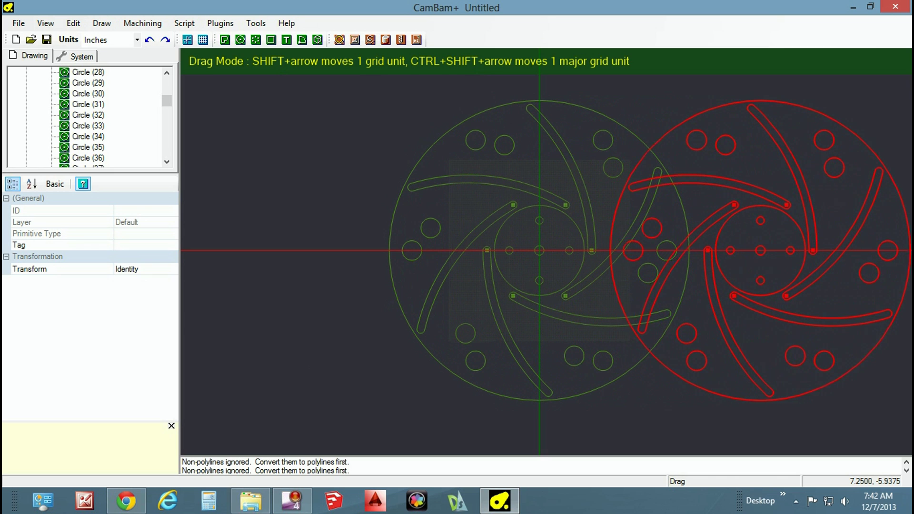
{"action": "key", "text": "shift+Right"}
{"action": "key", "text": "shift+Right"}
{"action": "key", "text": "shift+Right"}
{"action": "key", "text": "shift+Right"}
{"action": "key", "text": "shift+Right"}
{"action": "key", "text": "shift+Right"}
{"action": "key", "text": "shift+Right"}
{"action": "key", "text": "shift+Right"}
{"action": "key", "text": "shift+Right"}
{"action": "key", "text": "shift+Right"}
{"action": "key", "text": "shift+Right"}
{"action": "key", "text": "shift+Right"}
{"action": "key", "text": "shift+Right"}
{"action": "key", "text": "shift+Right"}
{"action": "key", "text": "shift+Right"}
{"action": "key", "text": "shift+Right"}
{"action": "key", "text": "shift+Right"}
{"action": "key", "text": "shift+Right"}
{"action": "key", "text": "shift+Right"}
{"action": "key", "text": "shift+Right"}
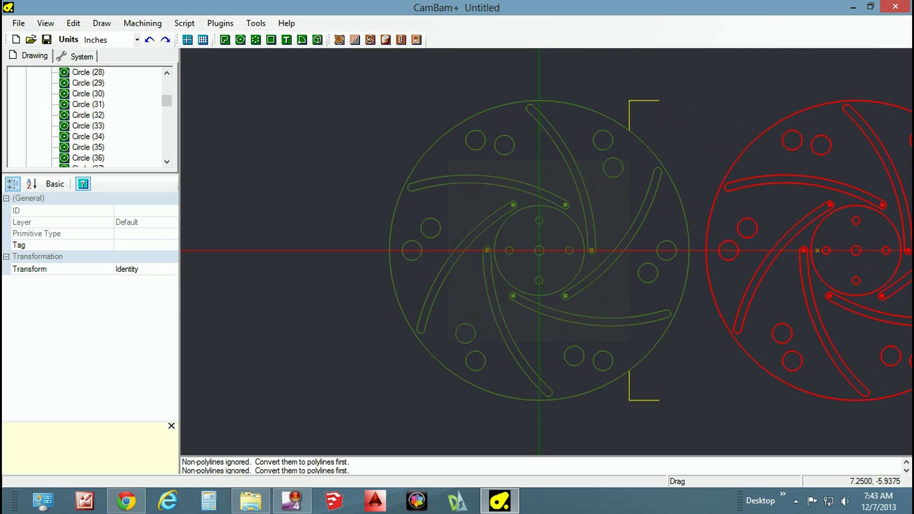
{"action": "left_click", "coordinate": [756, 428]}
{"action": "scroll", "coordinate": [787, 424], "scroll_direction": "down", "scroll_amount": 3}
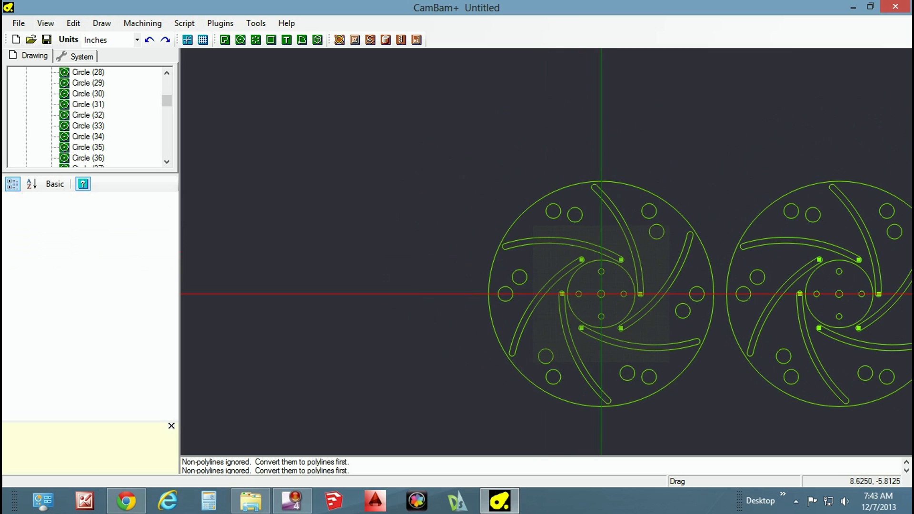
{"action": "scroll", "coordinate": [889, 445], "scroll_direction": "up", "scroll_amount": 2}
{"action": "scroll", "coordinate": [404, 273], "scroll_direction": "down", "scroll_amount": 4}
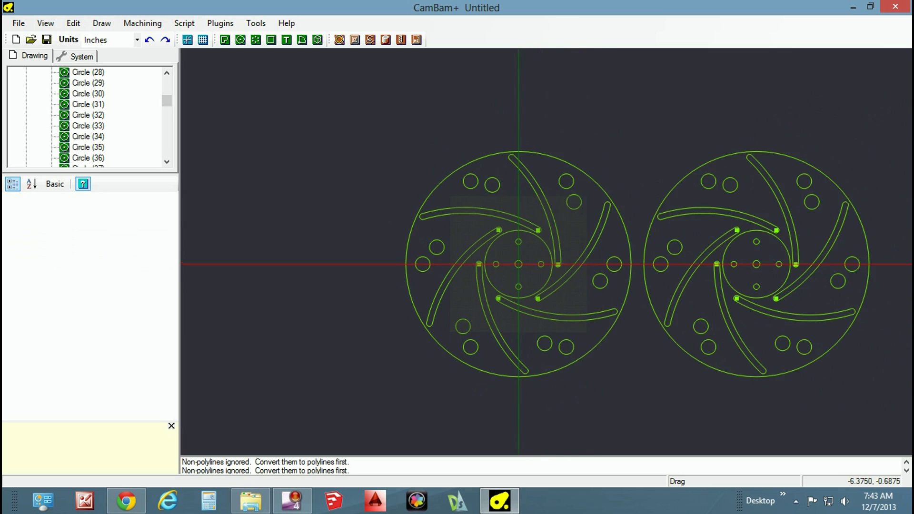
{"action": "scroll", "coordinate": [756, 321], "scroll_direction": "up", "scroll_amount": 4}
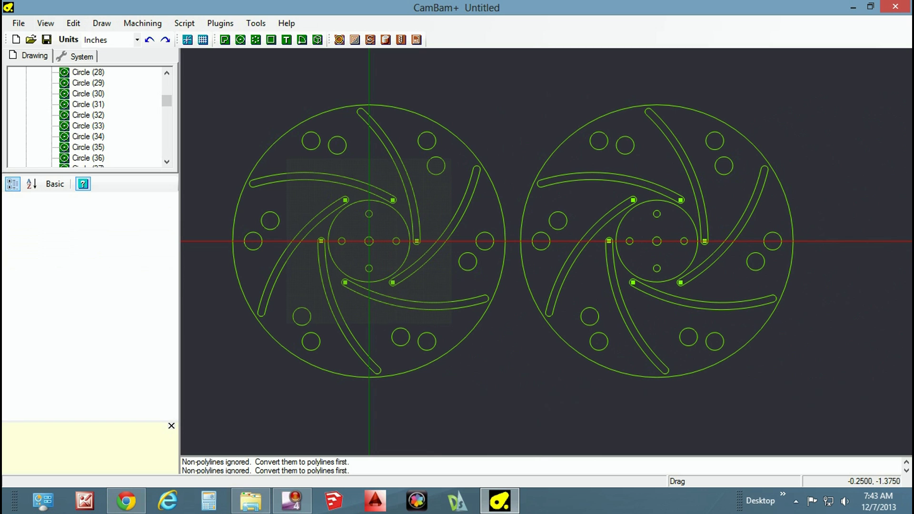
Delete the four 0.25-inch hub bolt holes from the original plate at the origin.
{"action": "left_click", "coordinate": [369, 268]}
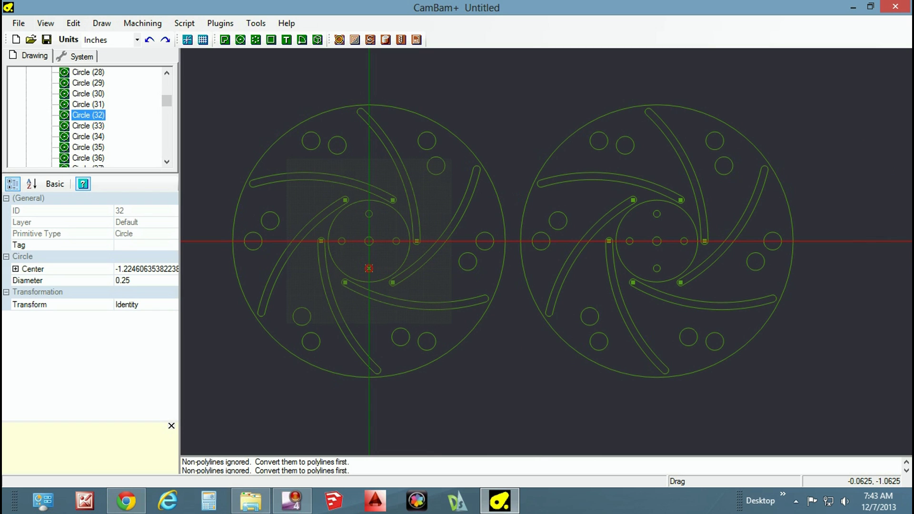
{"action": "left_click", "coordinate": [344, 239], "text": "ctrl"}
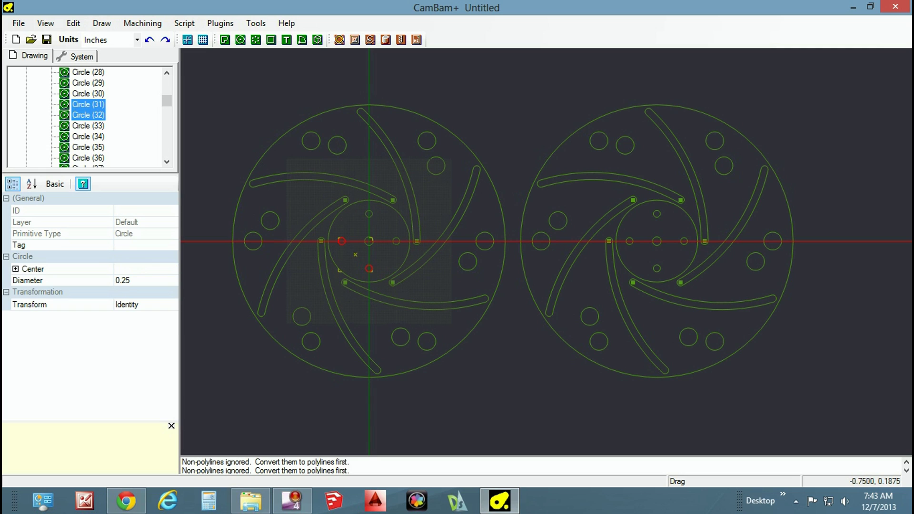
{"action": "left_click", "coordinate": [369, 210], "text": "ctrl"}
{"action": "left_click", "coordinate": [400, 241], "text": "ctrl"}
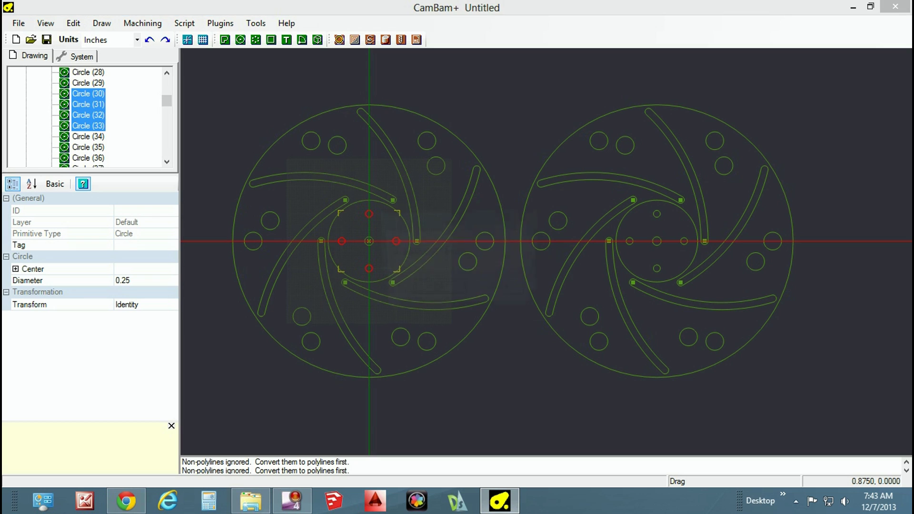
{"action": "key", "text": "Delete"}
{"action": "key", "text": "Return"}
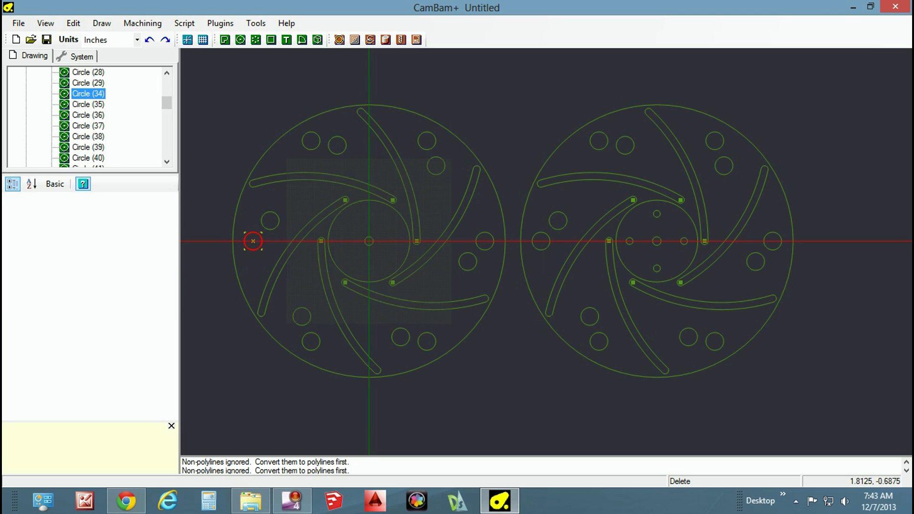
Delete the 3-inch hub circle and the point list at the slots' inner ends from the original plate.
{"action": "left_click", "coordinate": [367, 280]}
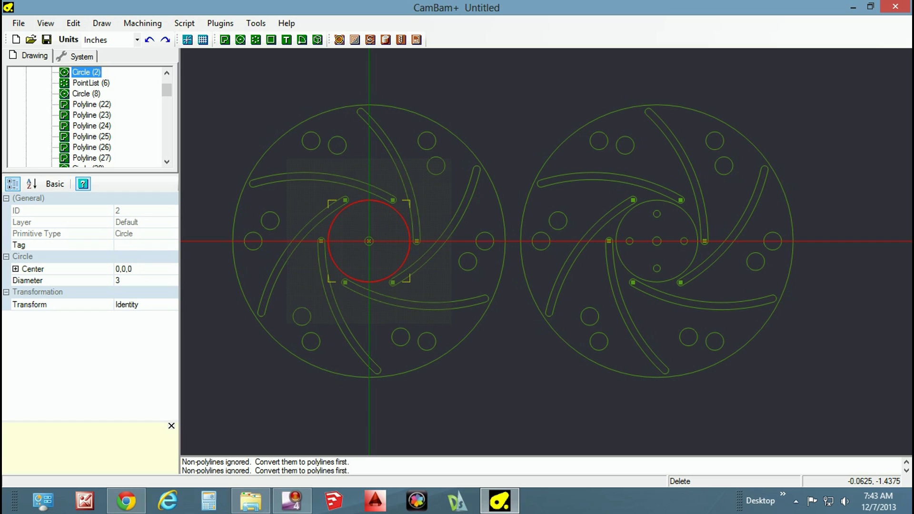
{"action": "key", "text": "Delete"}
{"action": "key", "text": "Return"}
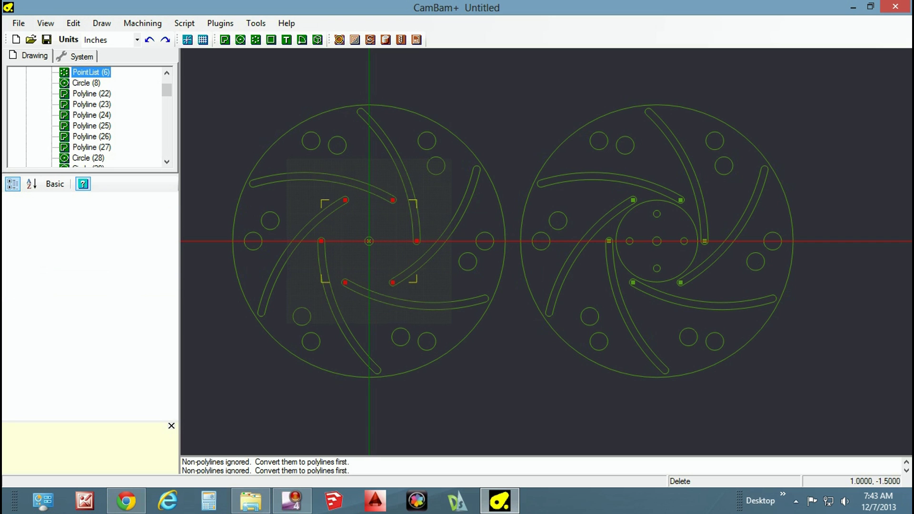
{"action": "key", "text": "Delete"}
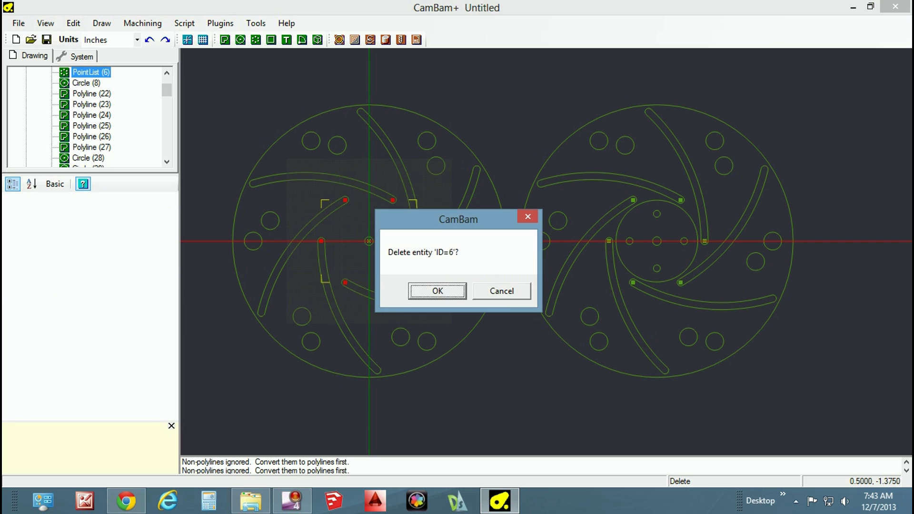
{"action": "key", "text": "Return"}
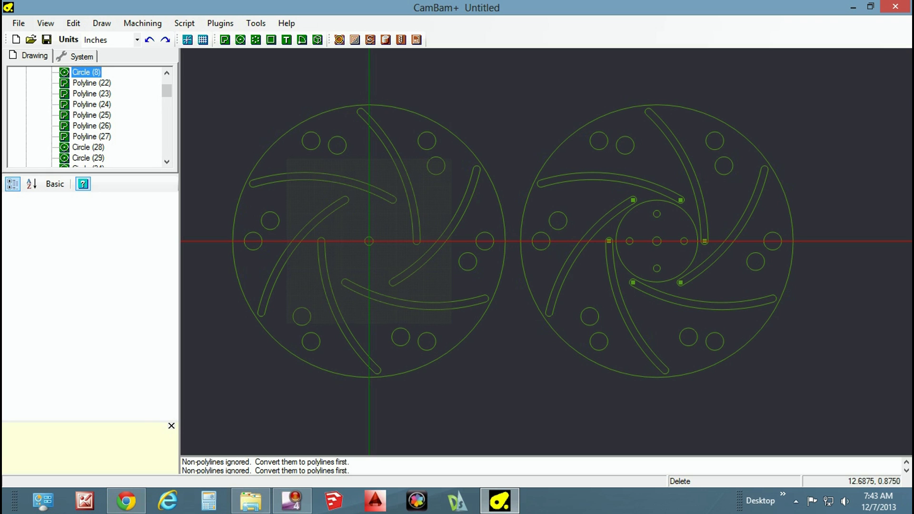
Delete the six 0.65-inch holes of the array starting at -3.625,0.75 from the original plate at the origin.
{"action": "key", "text": "ctrl+a"}
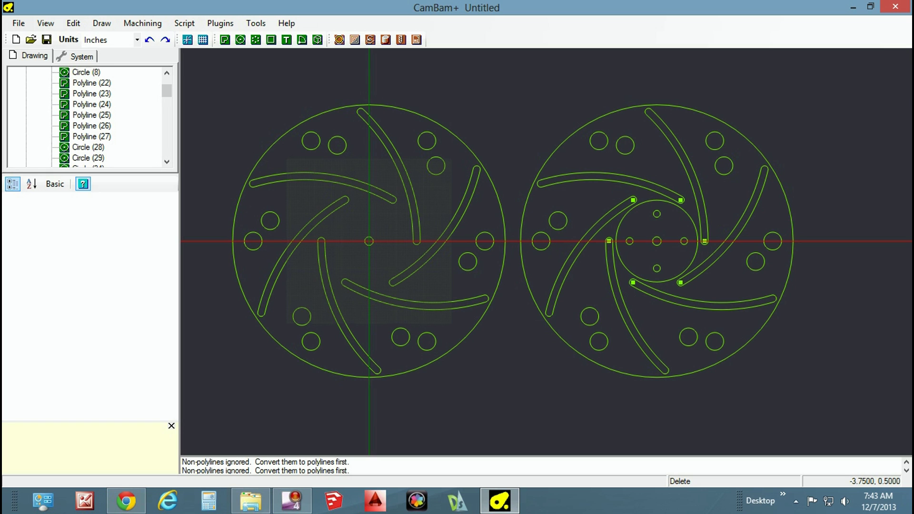
{"action": "left_click", "coordinate": [267, 226]}
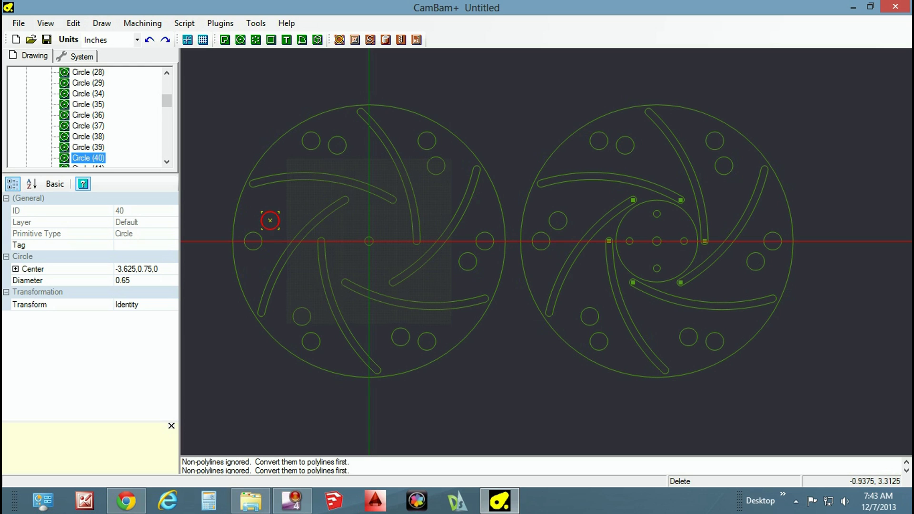
{"action": "left_click", "coordinate": [343, 151], "text": "ctrl"}
{"action": "left_click", "coordinate": [430, 172], "text": "ctrl"}
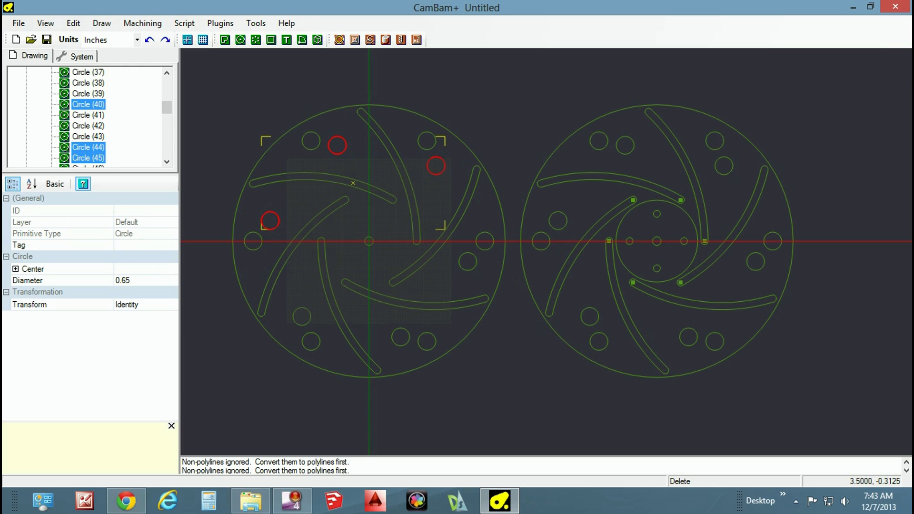
{"action": "left_click", "coordinate": [468, 252], "text": "ctrl"}
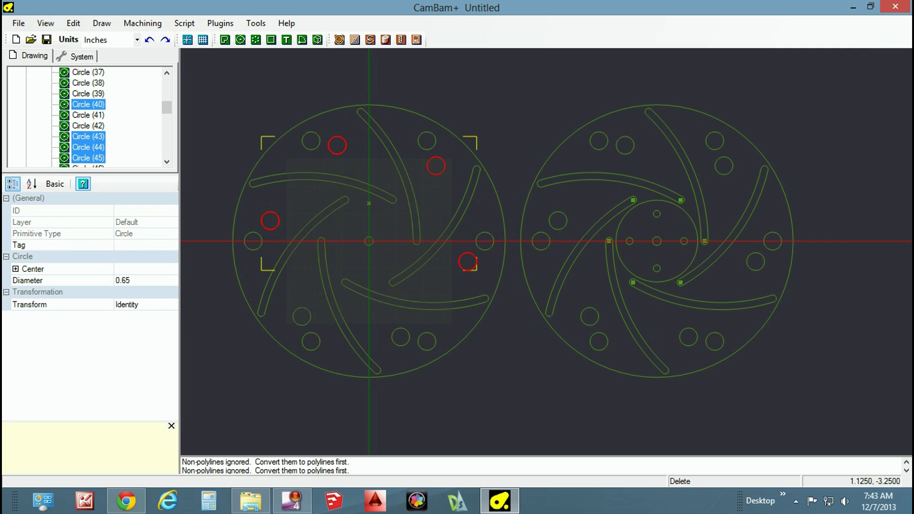
{"action": "left_click", "coordinate": [402, 337], "text": "ctrl"}
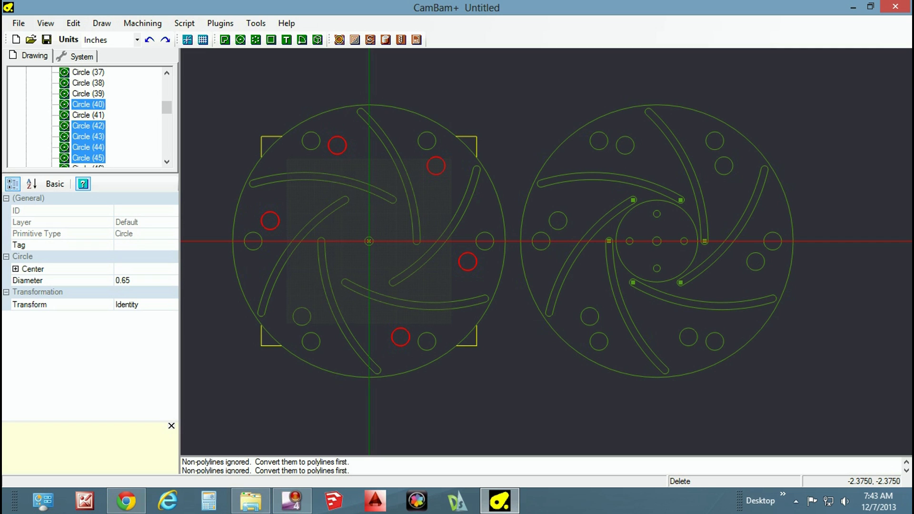
{"action": "left_click", "coordinate": [301, 313], "text": "ctrl"}
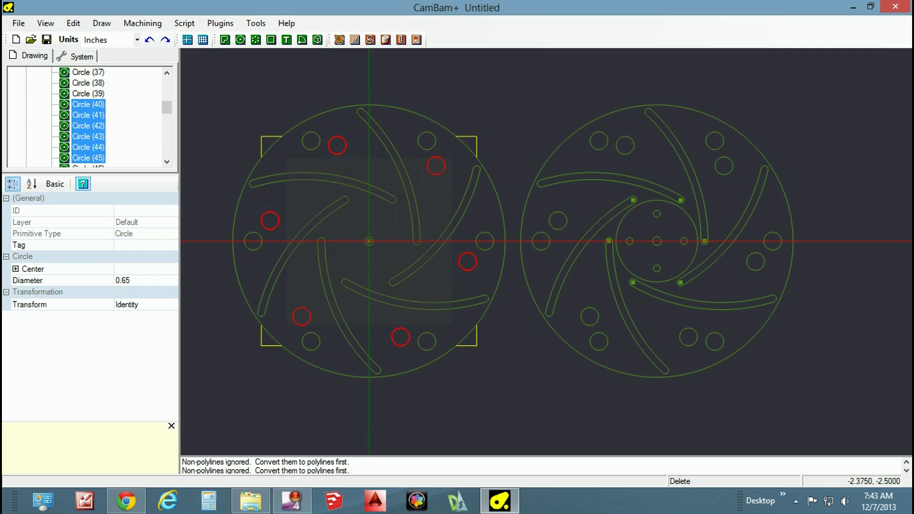
{"action": "key", "text": "Delete"}
{"action": "key", "text": "Return"}
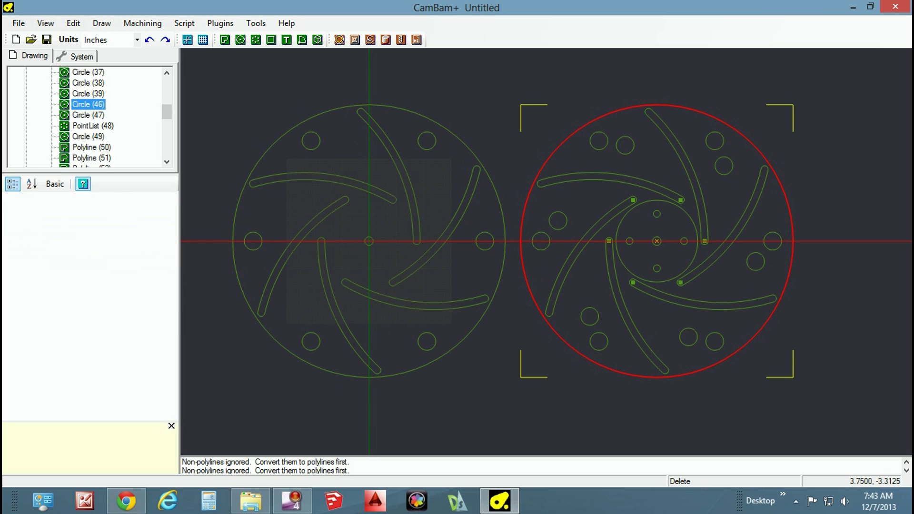
{"action": "left_click", "coordinate": [463, 288]}
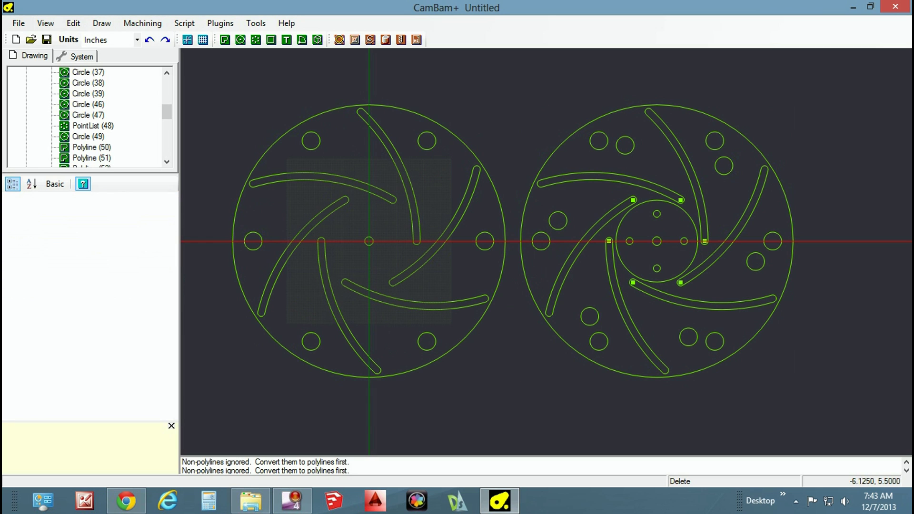
{"action": "left_click_drag", "start_coordinate": [201, 90], "coordinate": [461, 342]}
{"action": "left_click_drag", "start_coordinate": [499, 395], "coordinate": [508, 406]}
{"action": "left_click", "coordinate": [511, 413]}
Delete the six 0.65-inch holes of the outer array starting at 6.3125,0 from the copied plate.
{"action": "left_click", "coordinate": [547, 236]}
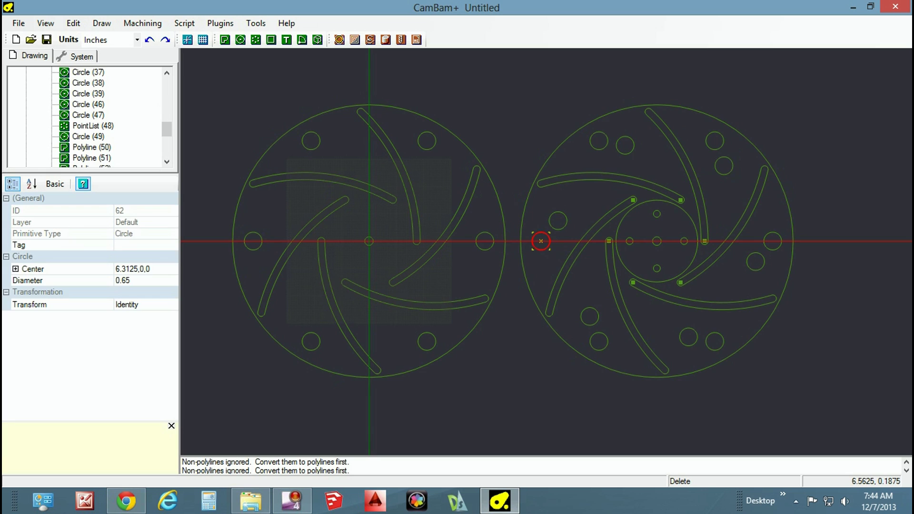
{"action": "left_click", "coordinate": [595, 143], "text": "ctrl"}
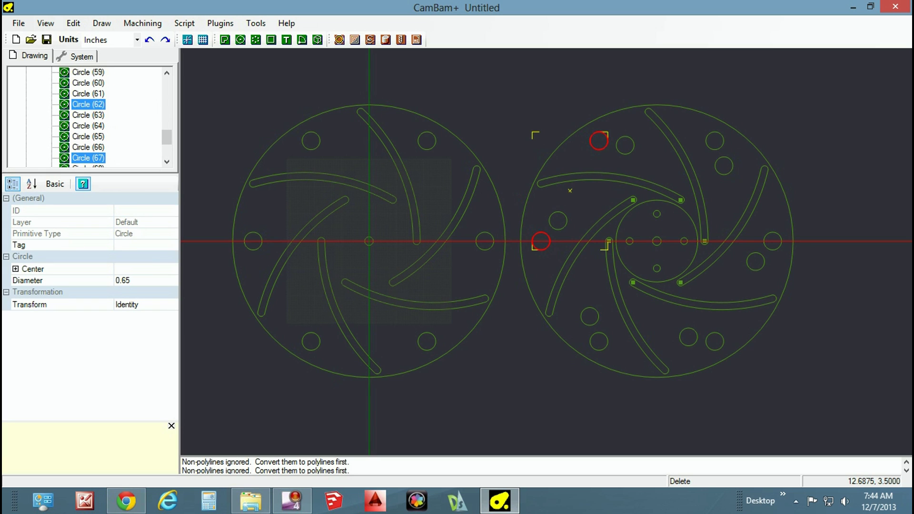
{"action": "left_click", "coordinate": [716, 143], "text": "ctrl"}
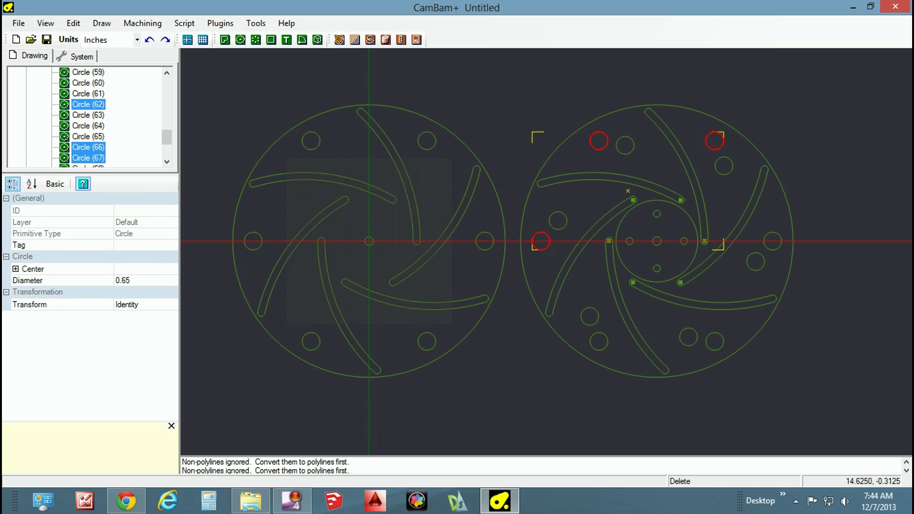
{"action": "left_click", "coordinate": [772, 241], "text": "ctrl"}
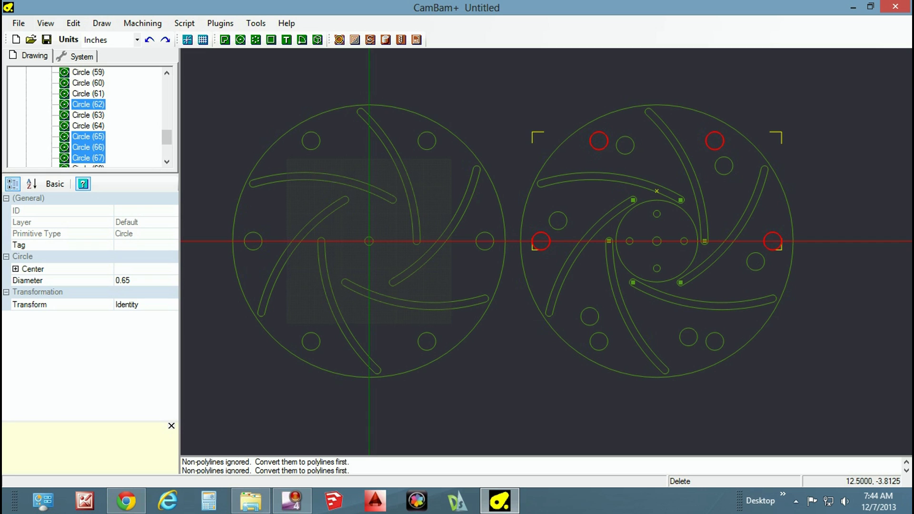
{"action": "left_click", "coordinate": [714, 341], "text": "ctrl"}
{"action": "left_click", "coordinate": [598, 341], "text": "ctrl"}
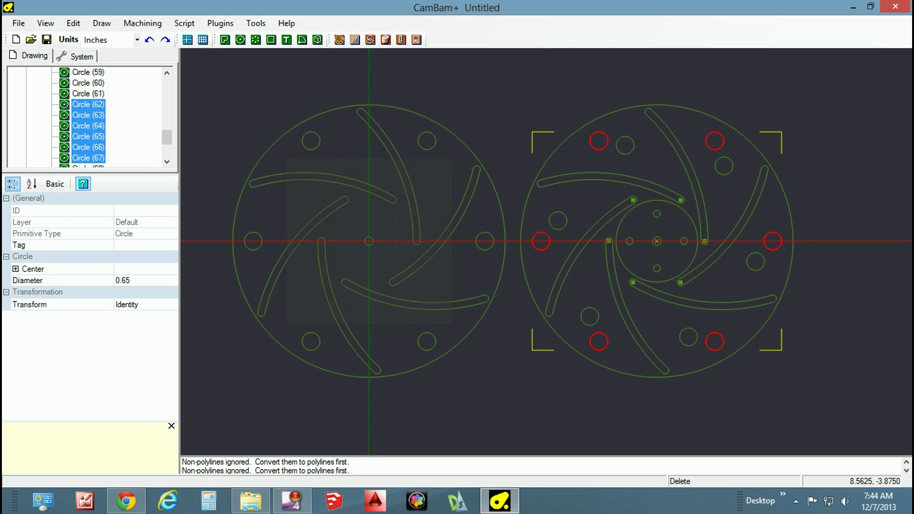
{"action": "key", "text": "Delete"}
{"action": "key", "text": "Return"}
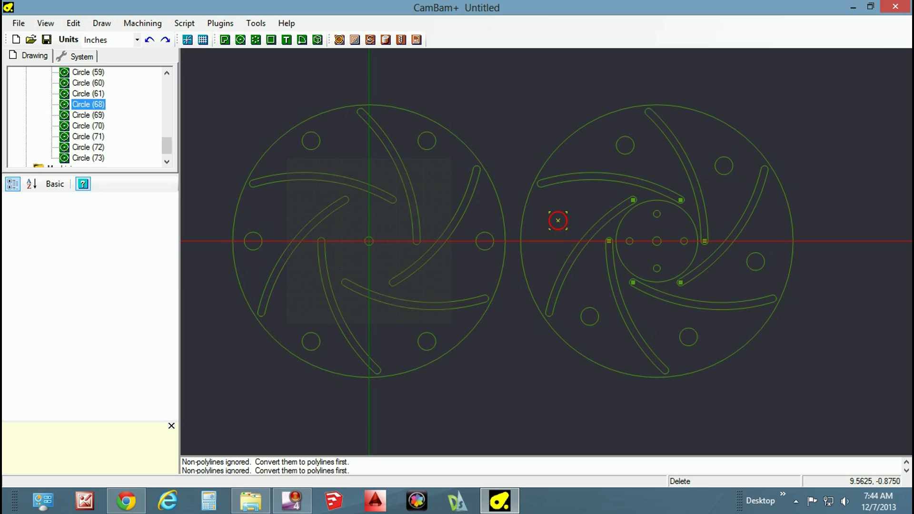
Delete the 3-inch hub circle from the copied plate, keeping its point list and bolt holes.
{"action": "left_click", "coordinate": [629, 264]}
{"action": "left_click", "coordinate": [628, 268]}
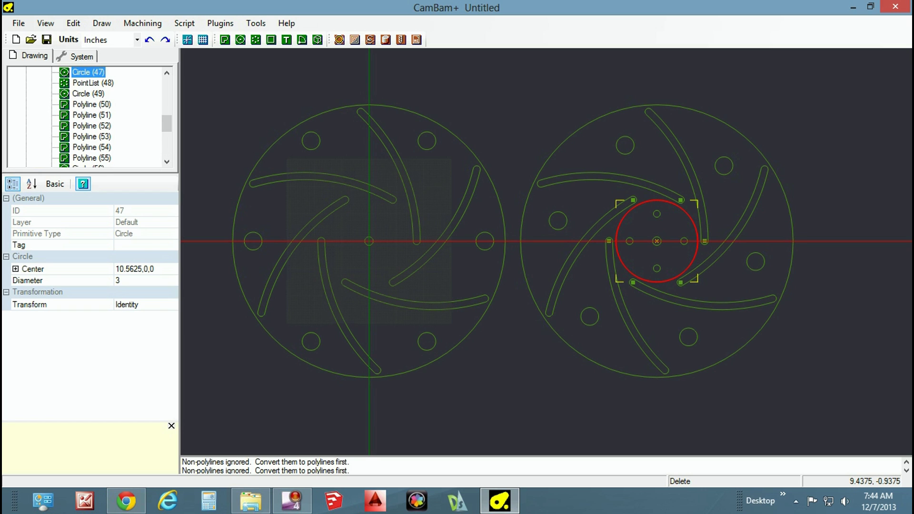
{"action": "key", "text": "Delete"}
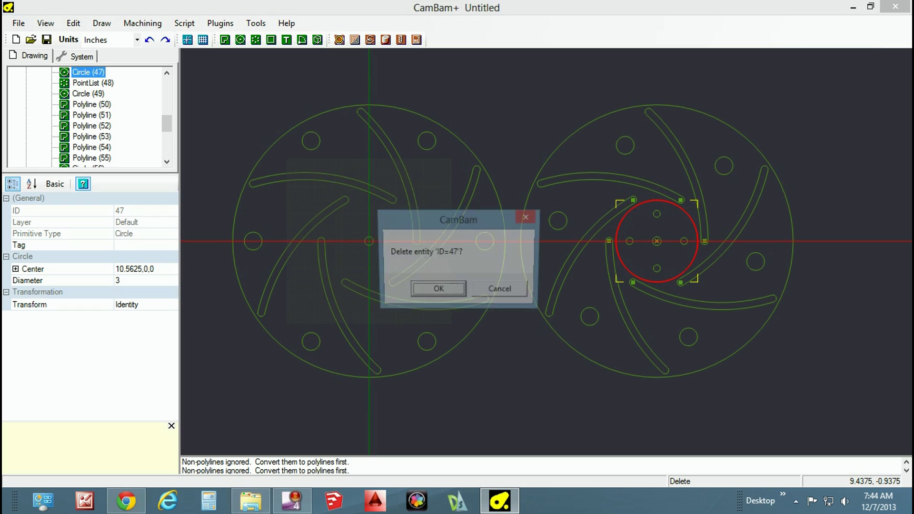
{"action": "key", "text": "Return"}
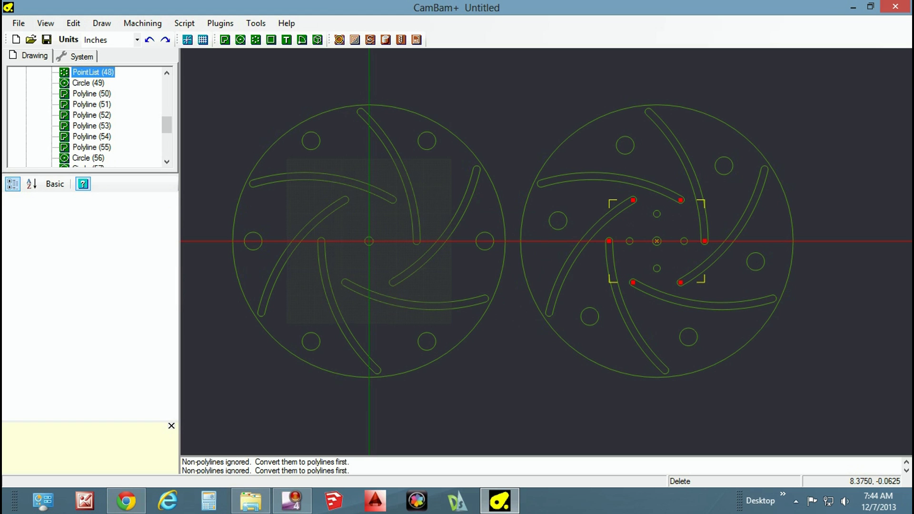
{"action": "left_click", "coordinate": [662, 262]}
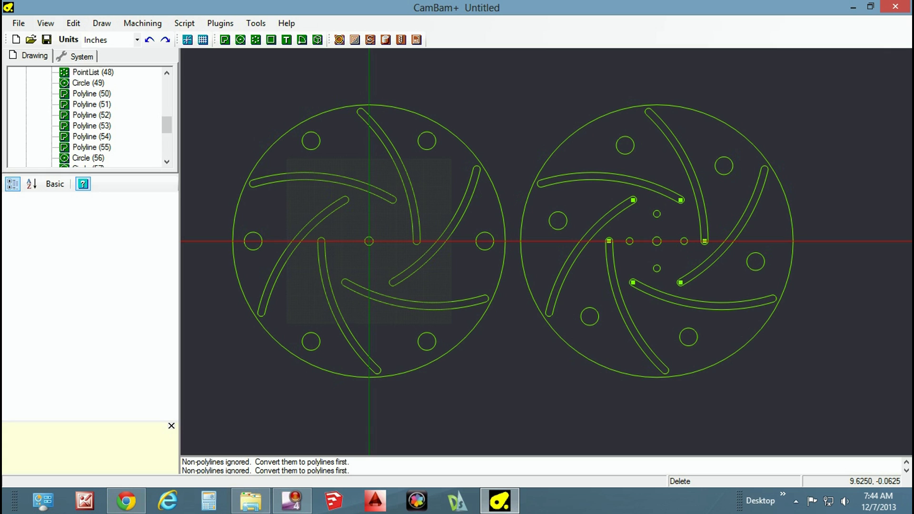
Examine the centre hole and the four 0.25-inch bolt holes of the copied plate.
{"action": "left_click", "coordinate": [653, 241]}
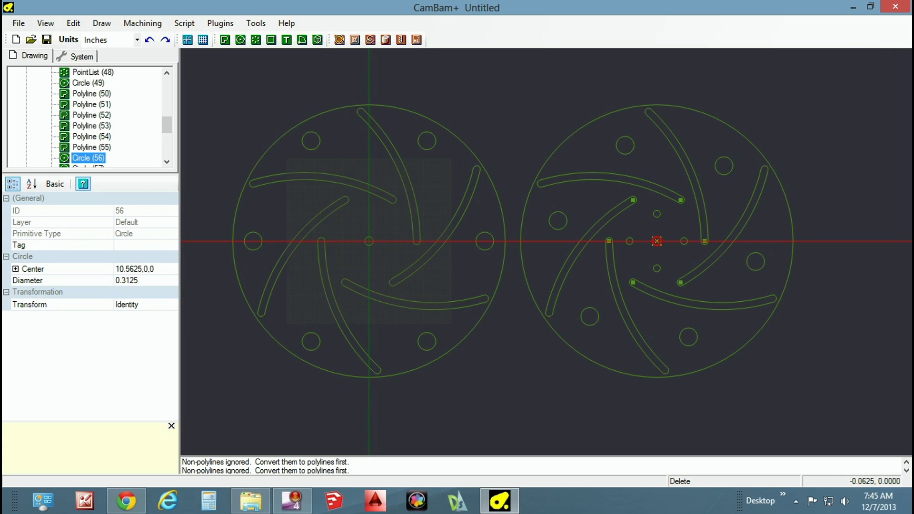
{"action": "key", "text": "Escape"}
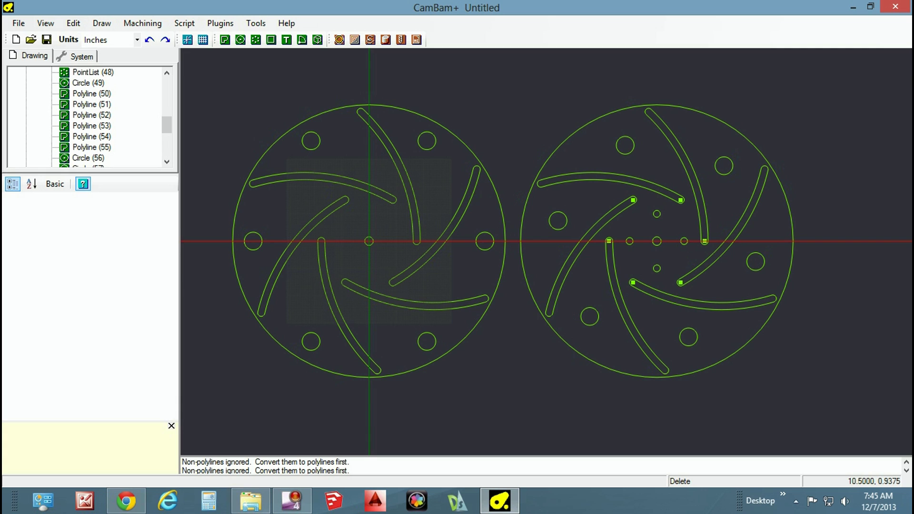
{"action": "left_click", "coordinate": [653, 213]}
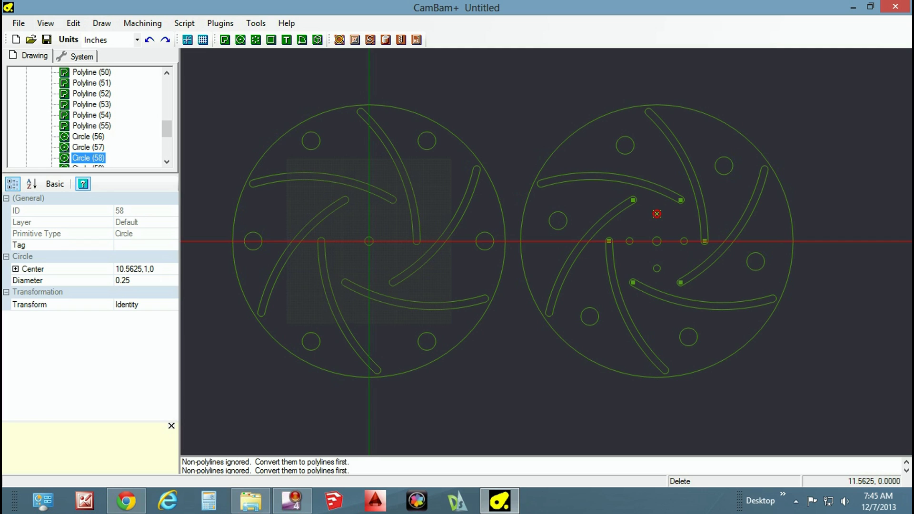
{"action": "left_click", "coordinate": [680, 239], "text": "ctrl"}
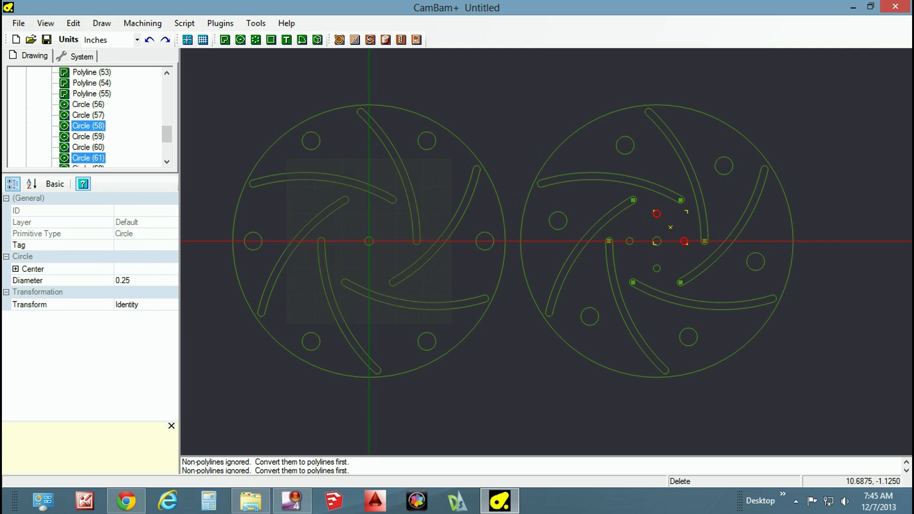
{"action": "left_click", "coordinate": [656, 270], "text": "ctrl"}
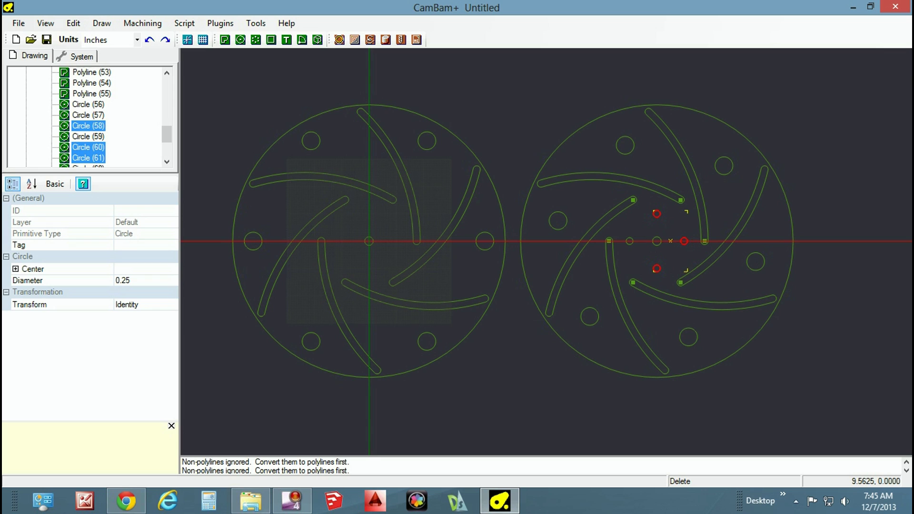
{"action": "left_click", "coordinate": [629, 241], "text": "ctrl"}
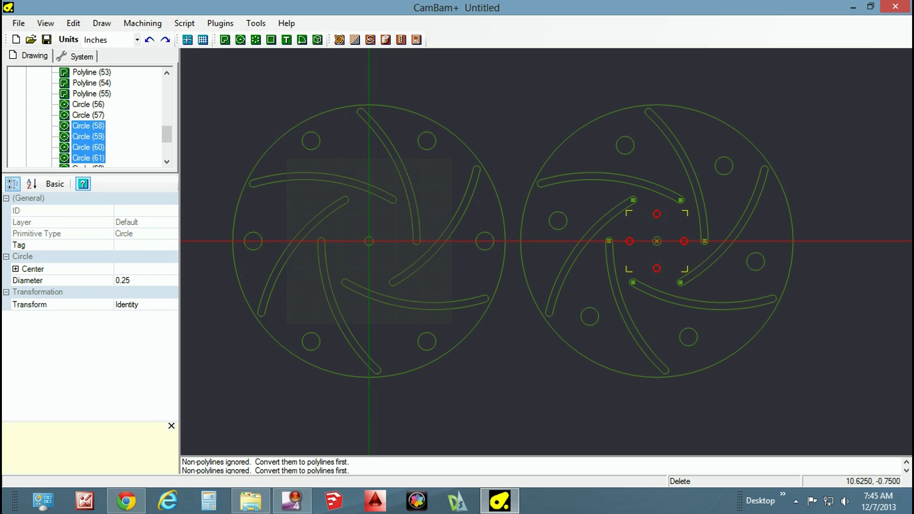
{"action": "left_click", "coordinate": [639, 224]}
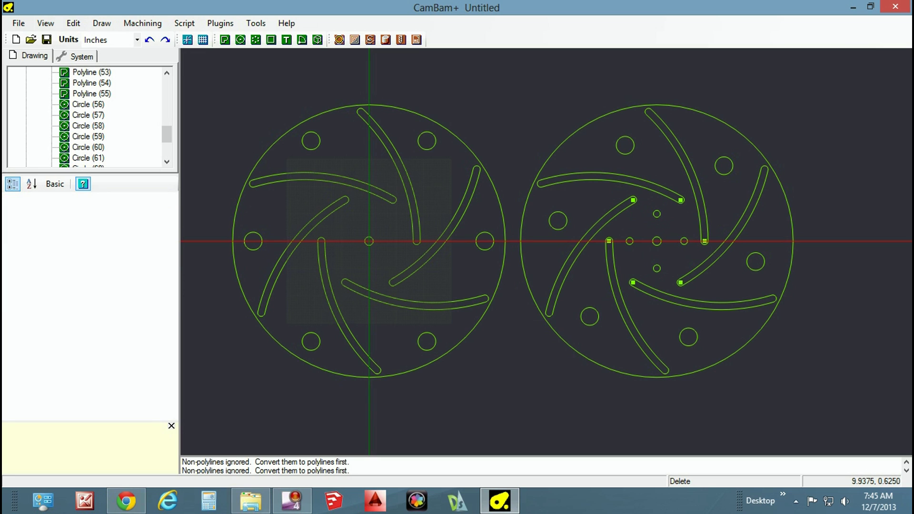
Draw a trial circle about 2.75 inches in diameter around the copied plate's centre hole, and delete it.
{"action": "key", "text": "c"}
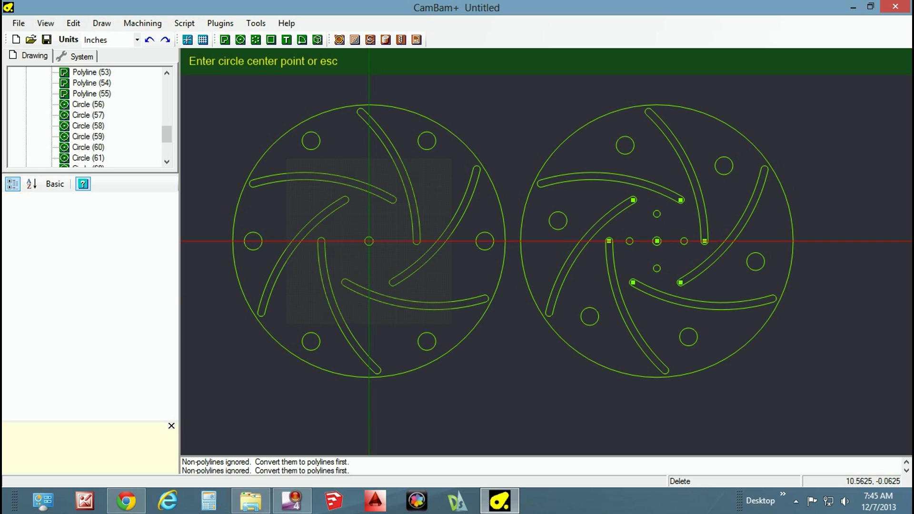
{"action": "left_click", "coordinate": [657, 241]}
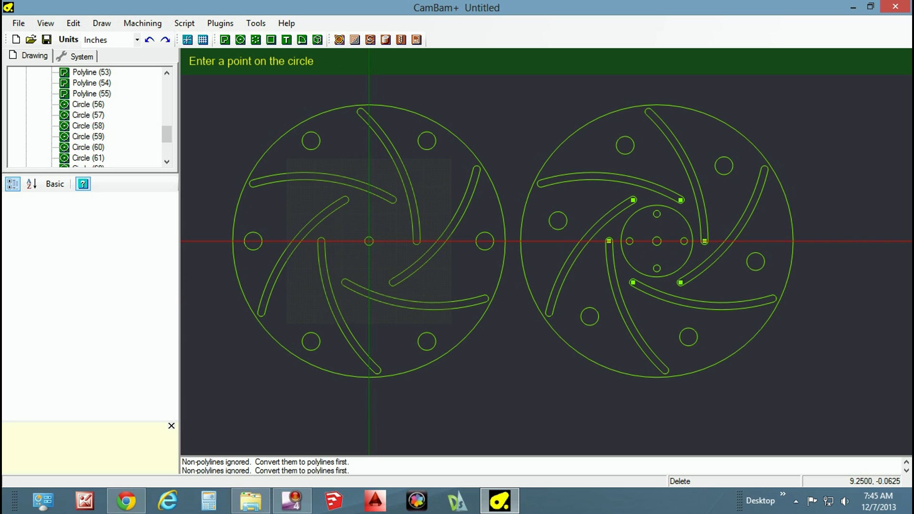
{"action": "left_click", "coordinate": [619, 241]}
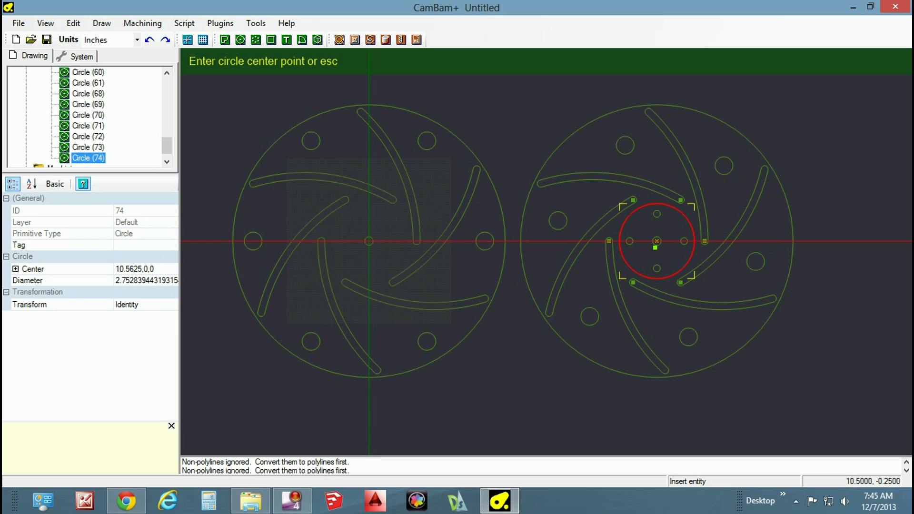
{"action": "key", "text": "Delete"}
{"action": "key", "text": "Return"}
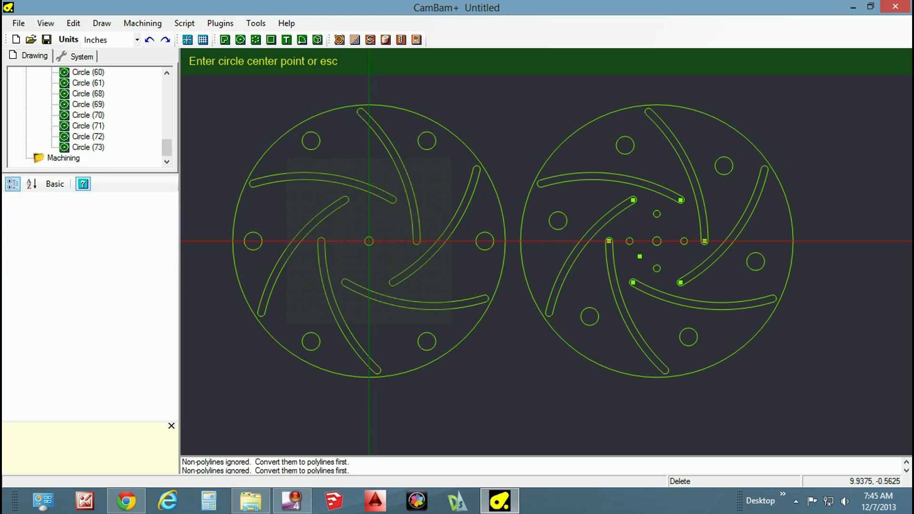
{"action": "key", "text": "Escape"}
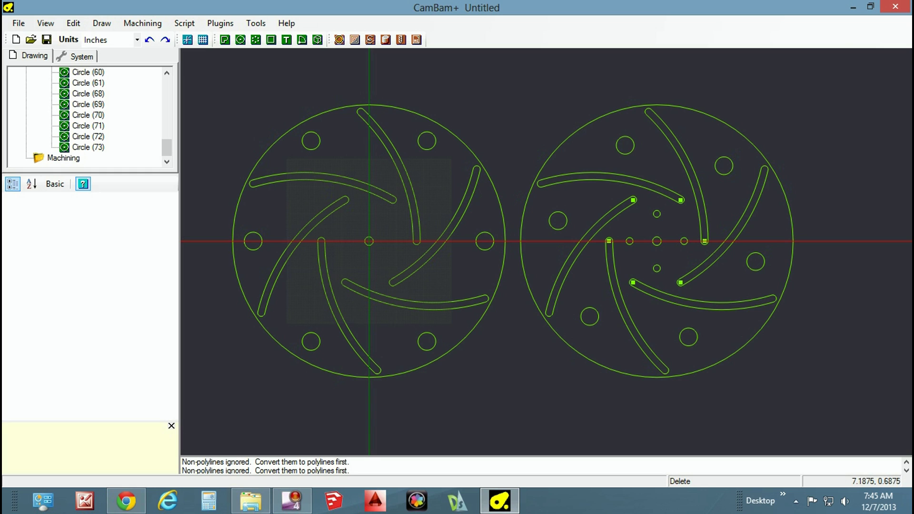
{"action": "left_click", "coordinate": [629, 242]}
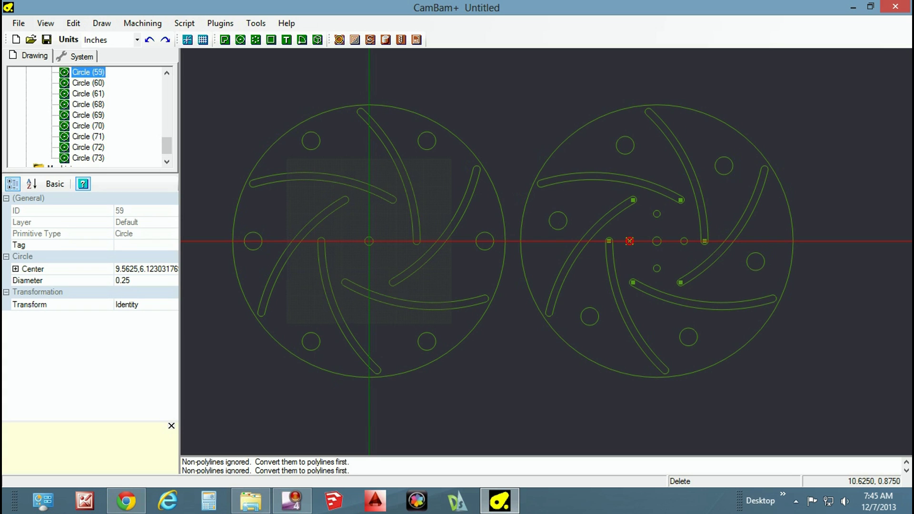
{"action": "left_click", "coordinate": [658, 216]}
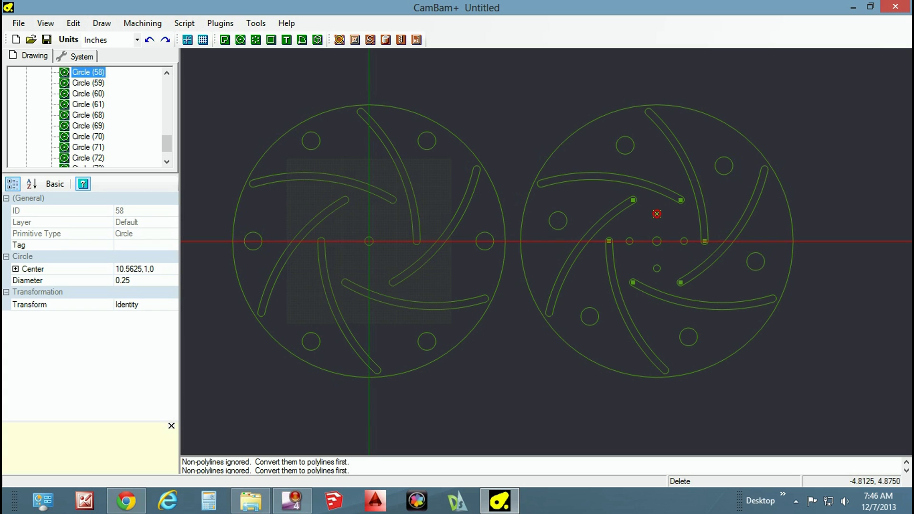
Convert the whole original plate, including its outline, slots and holes, into a single region.
{"action": "left_click_drag", "start_coordinate": [207, 206], "coordinate": [506, 391]}
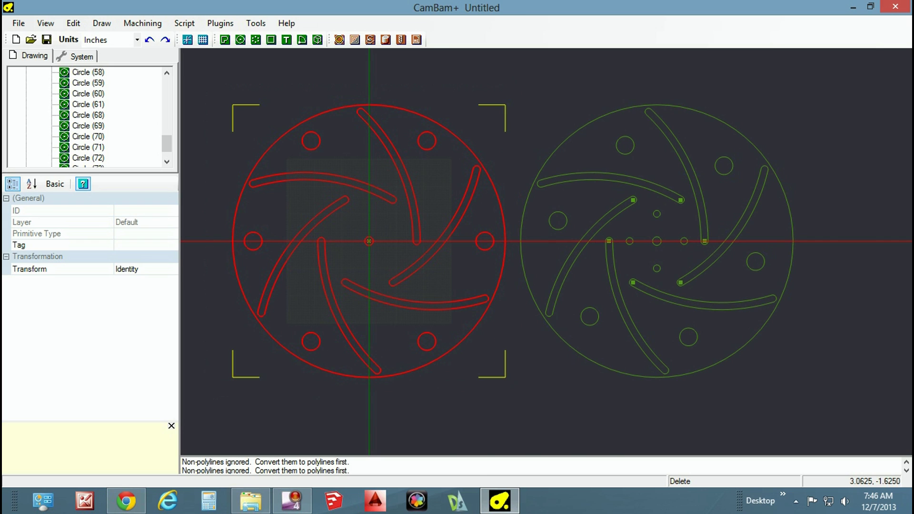
{"action": "right_click", "coordinate": [452, 280]}
{"action": "mouse_move", "coordinate": [494, 303]}
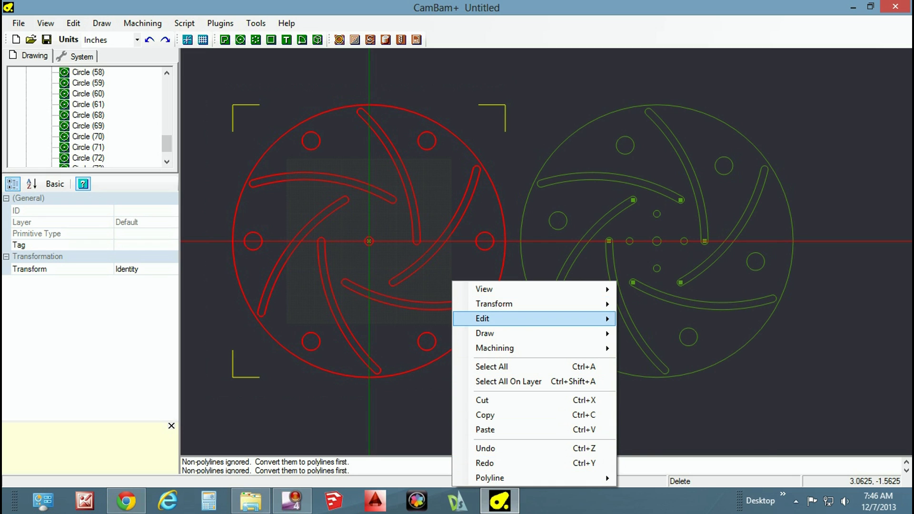
{"action": "mouse_move", "coordinate": [524, 318]}
{"action": "mouse_move", "coordinate": [666, 478]}
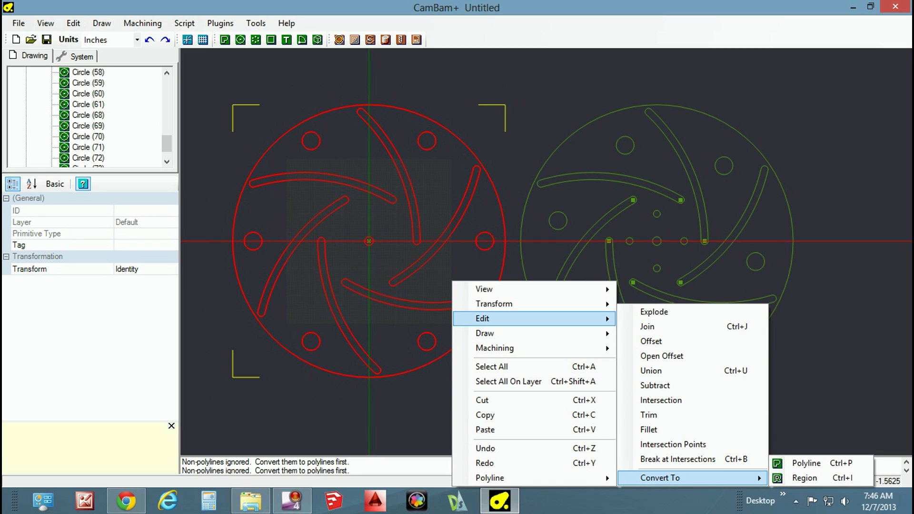
{"action": "left_click", "coordinate": [804, 478]}
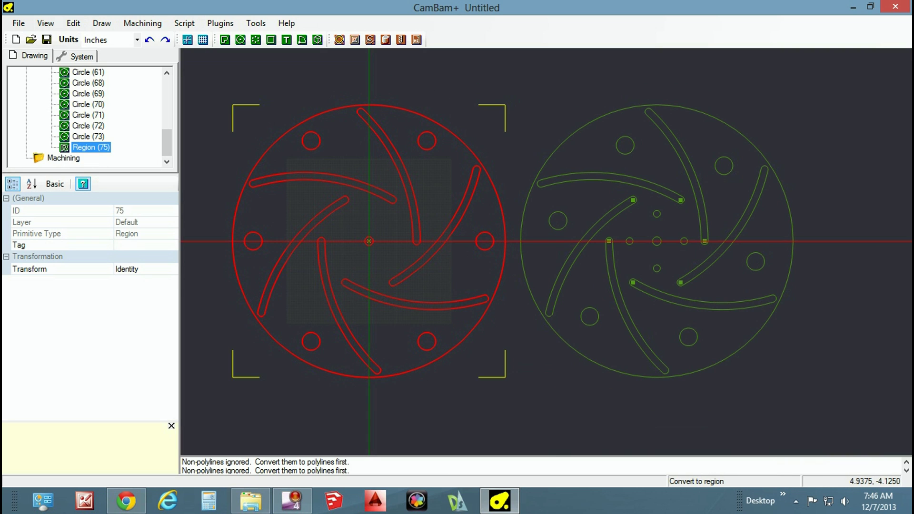
Mirror the original plate's region about a line from the origin through about -1.75,-0.125.
{"action": "right_click", "coordinate": [436, 284]}
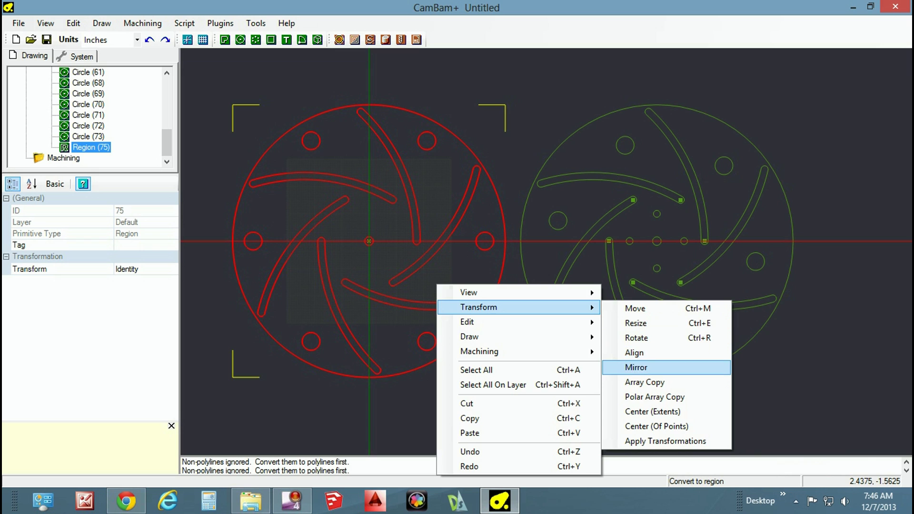
{"action": "left_click", "coordinate": [635, 367]}
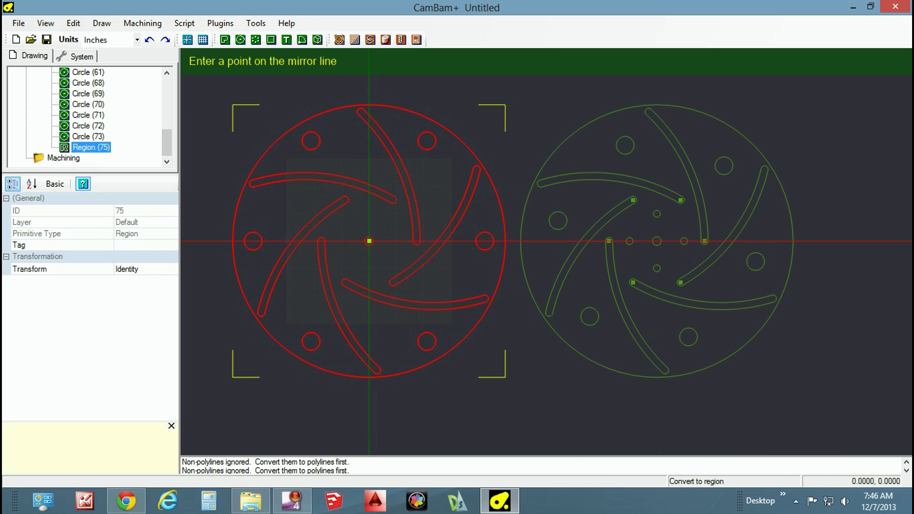
{"action": "left_click", "coordinate": [369, 241]}
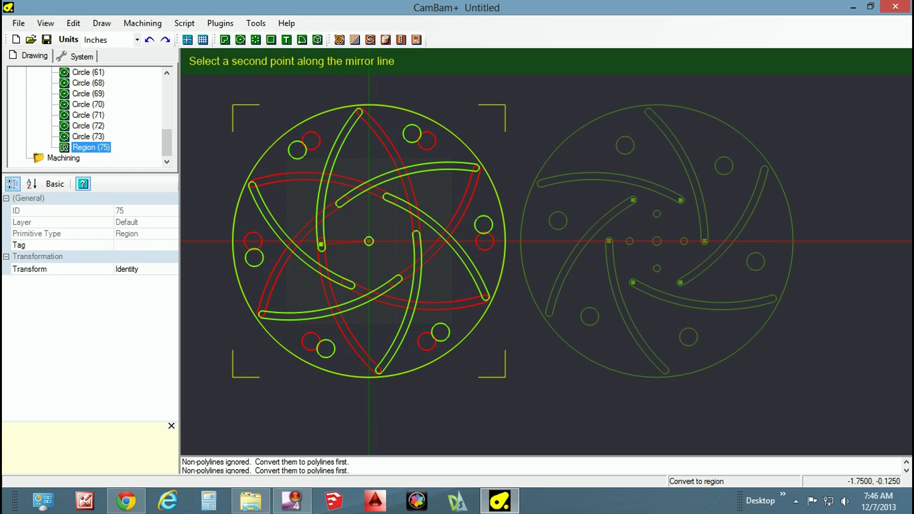
{"action": "left_click", "coordinate": [369, 241]}
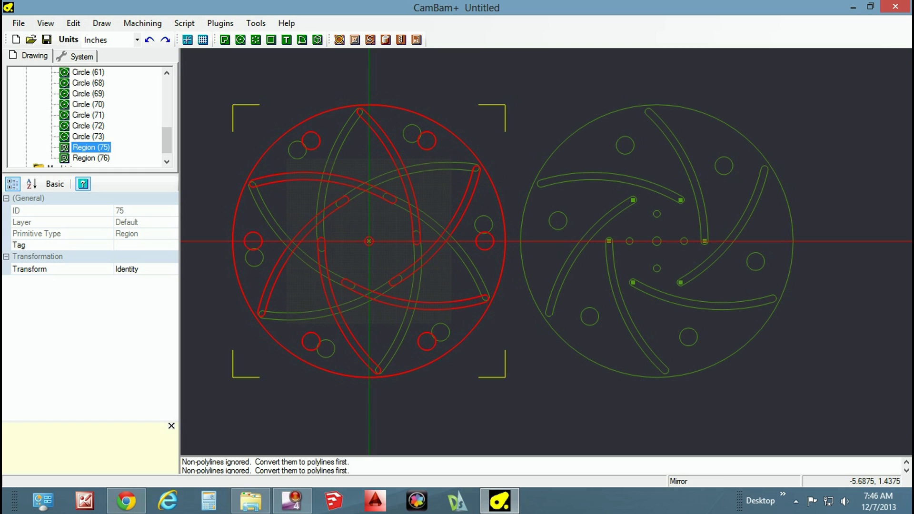